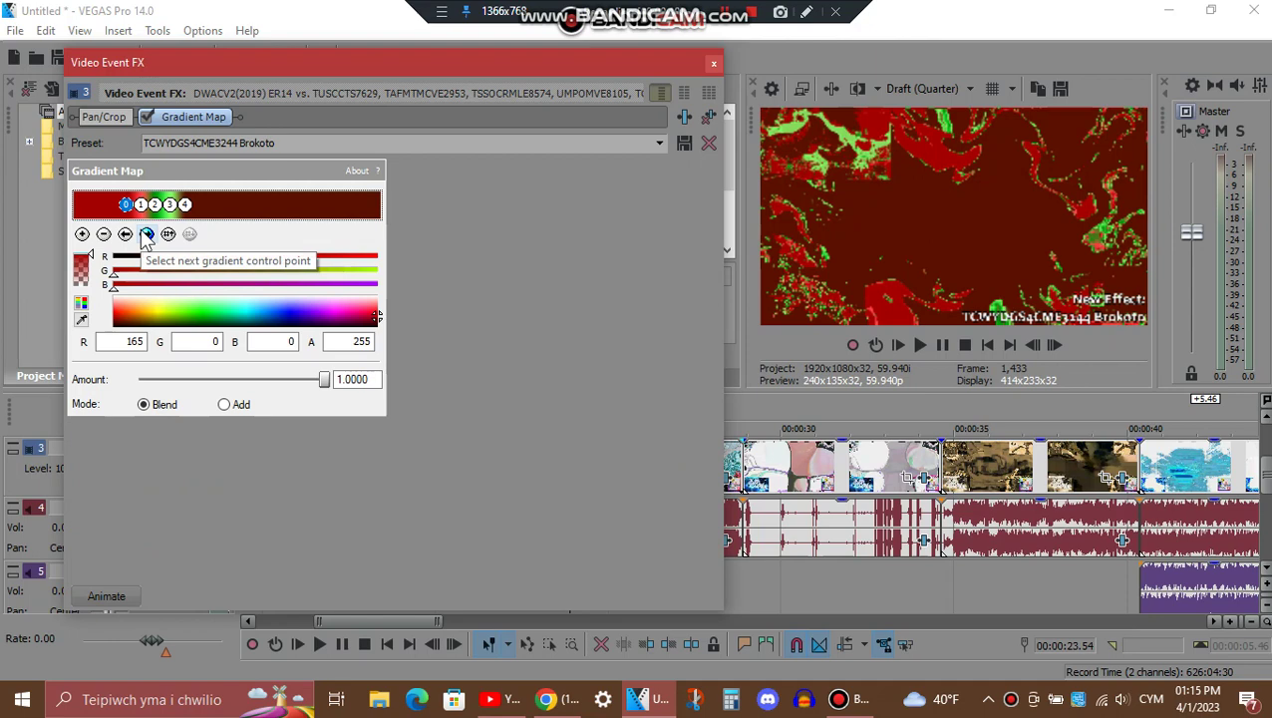
Step: Examine the RGB colours of Gradient Map control points 1 to 4, and close the video event effects
left_click(146, 236)
left_click(146, 235)
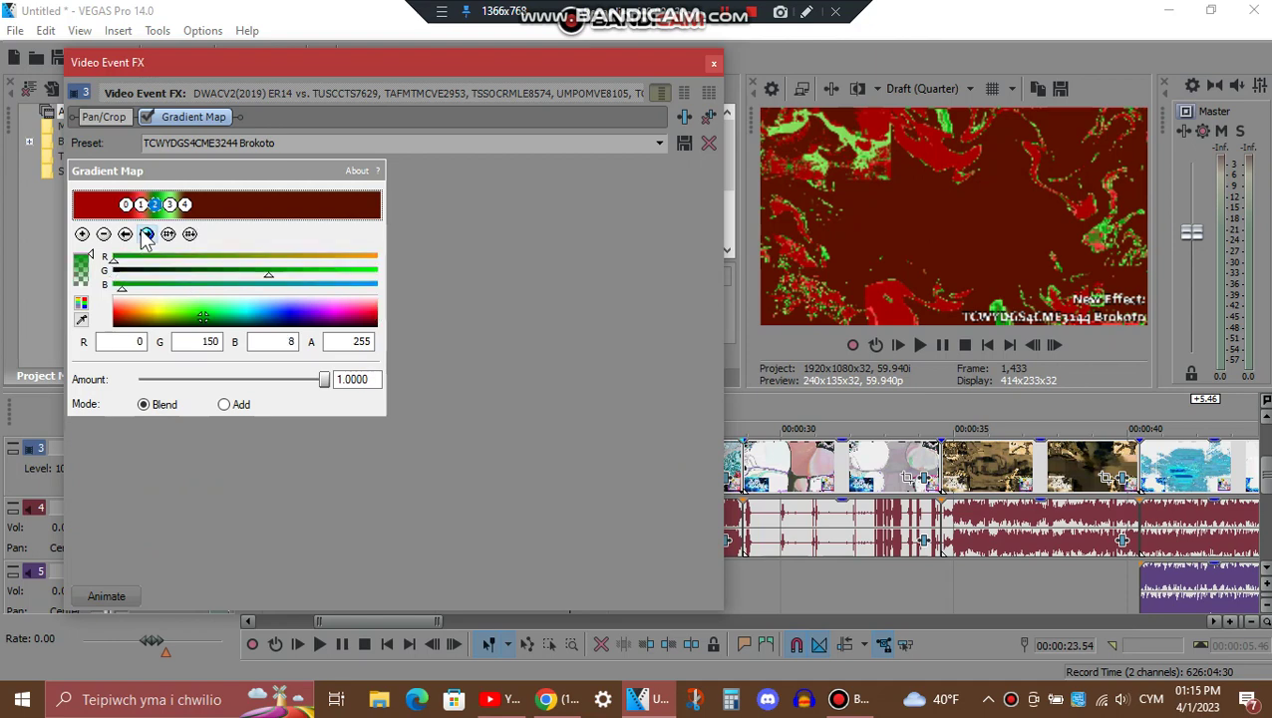
left_click(146, 235)
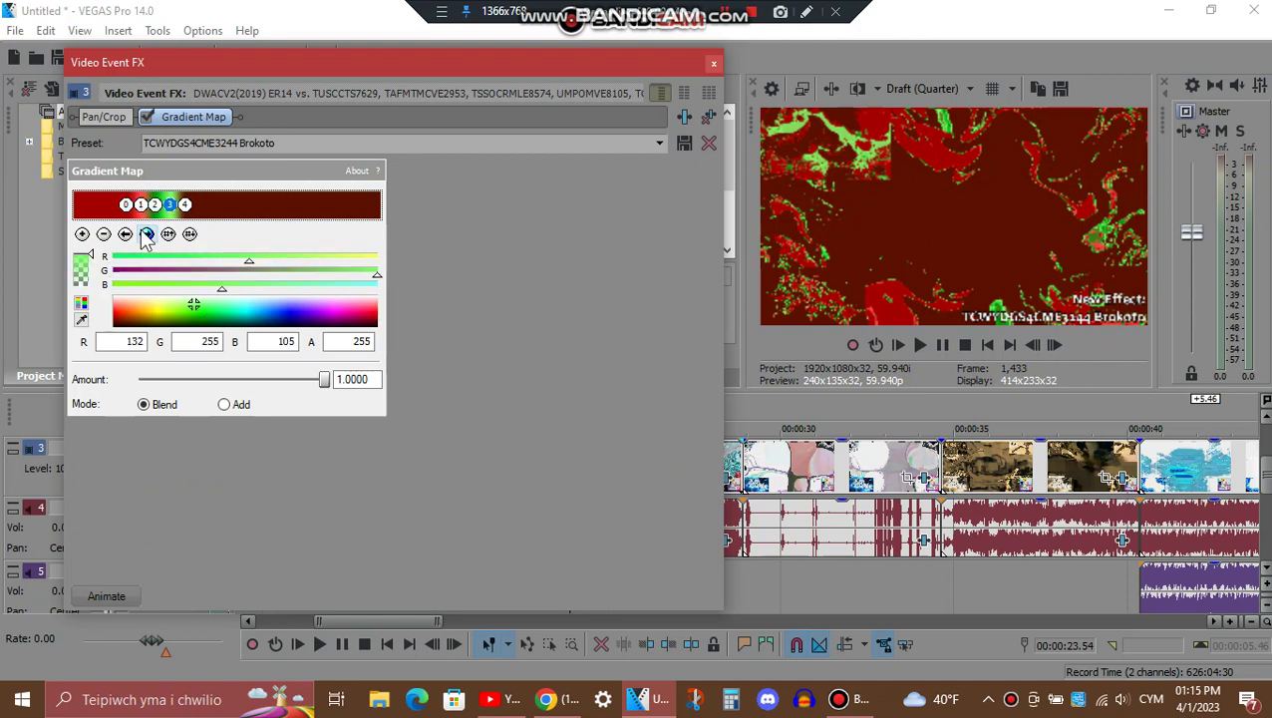
left_click(145, 235)
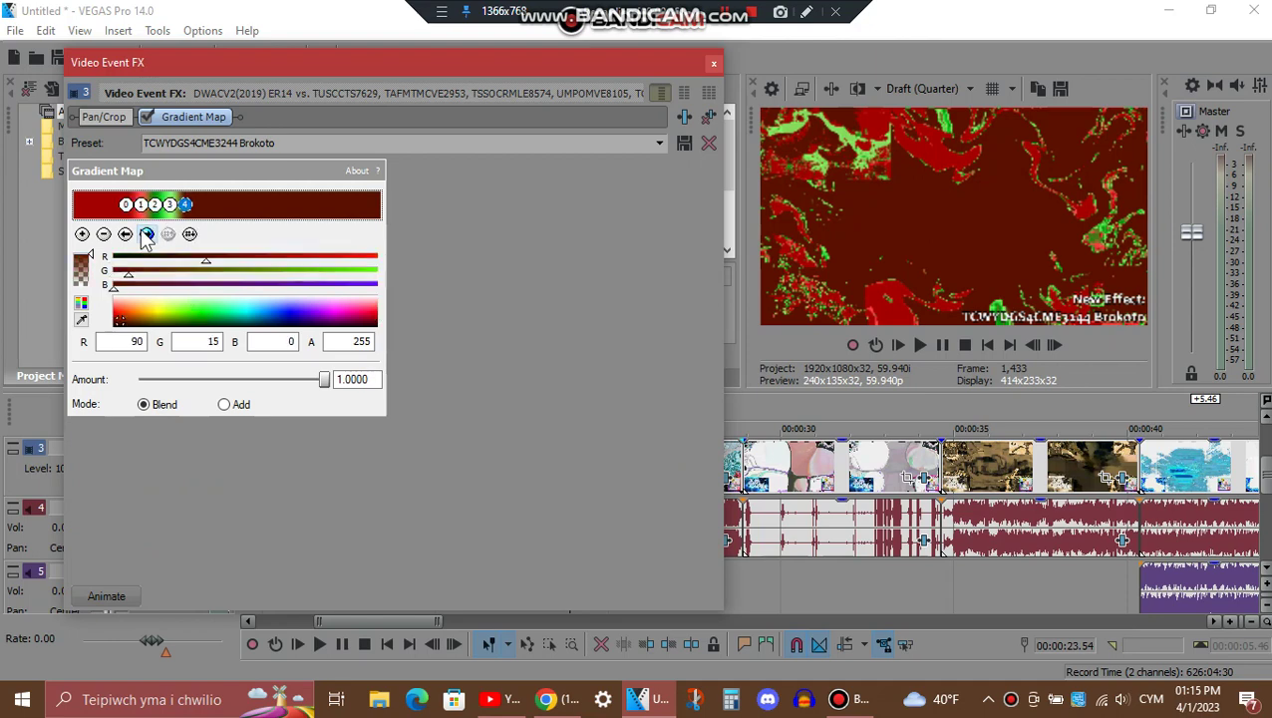
left_click(714, 64)
Step: Open the audio effects of the track 4 event ending near 00:00:28 and review its CMT_Bitcrusher_2 and IL Vocodex settings
left_click(725, 543)
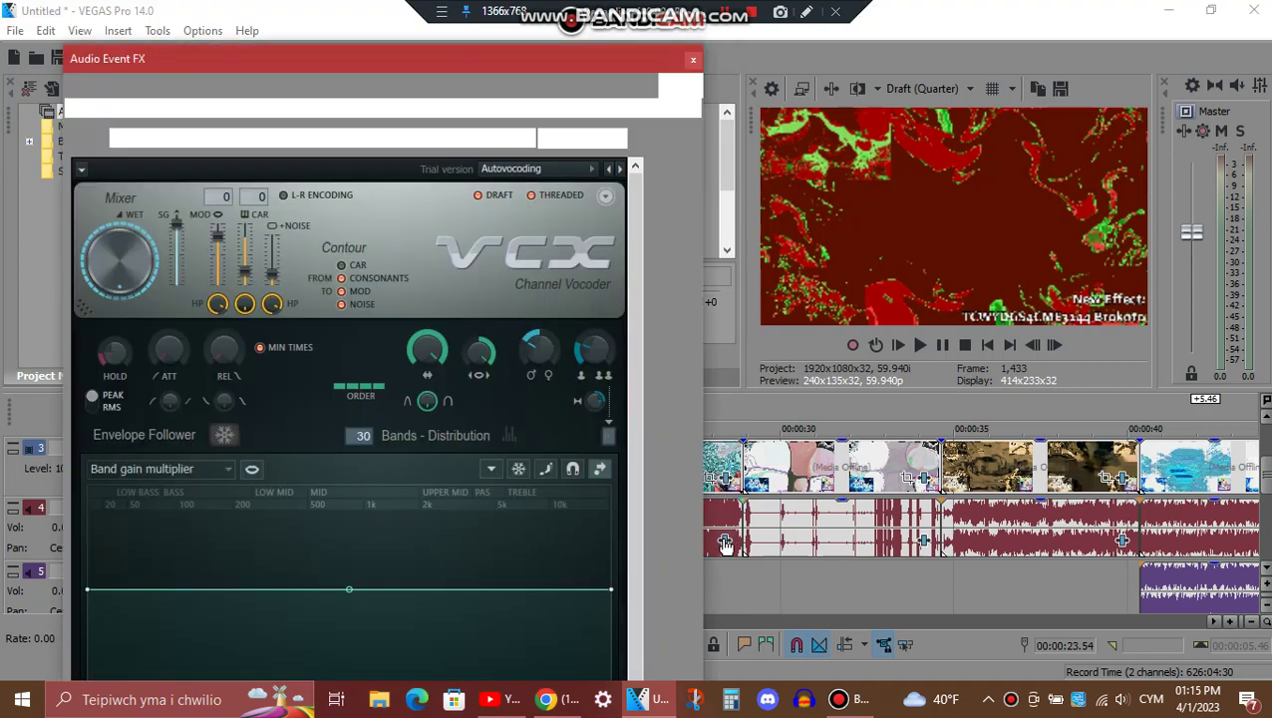
left_click(137, 110)
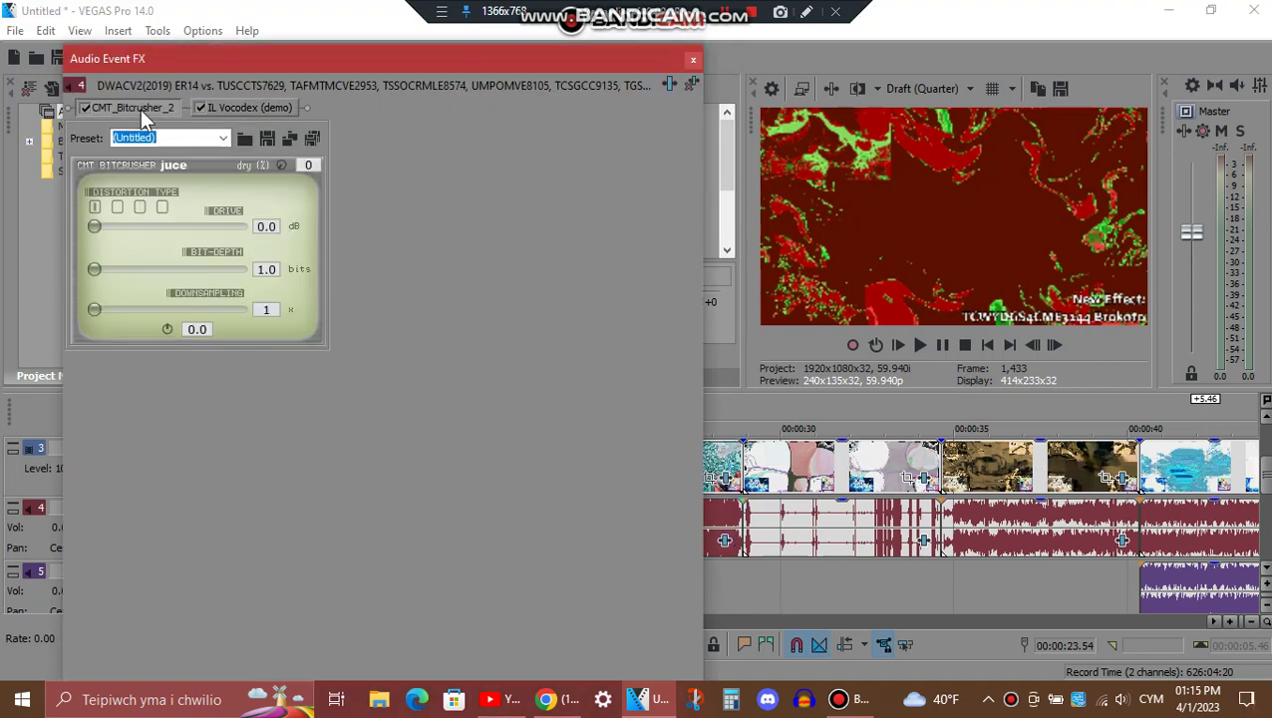
left_click(261, 107)
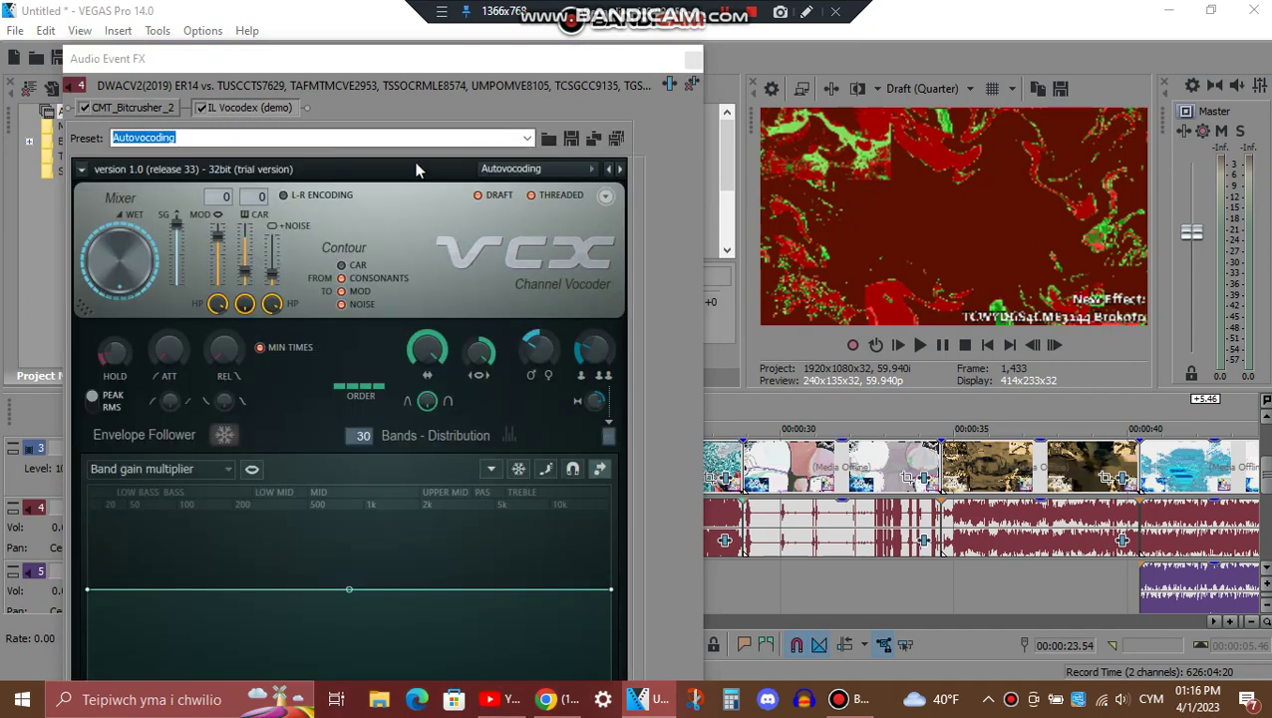
Step: Write the on-screen note "It's just Brokoto but with TCWYDGS4CME3244vocoding instead" beside the Vocodex settings with Bandicam's text tool, and leave drawing mode
left_click(807, 12)
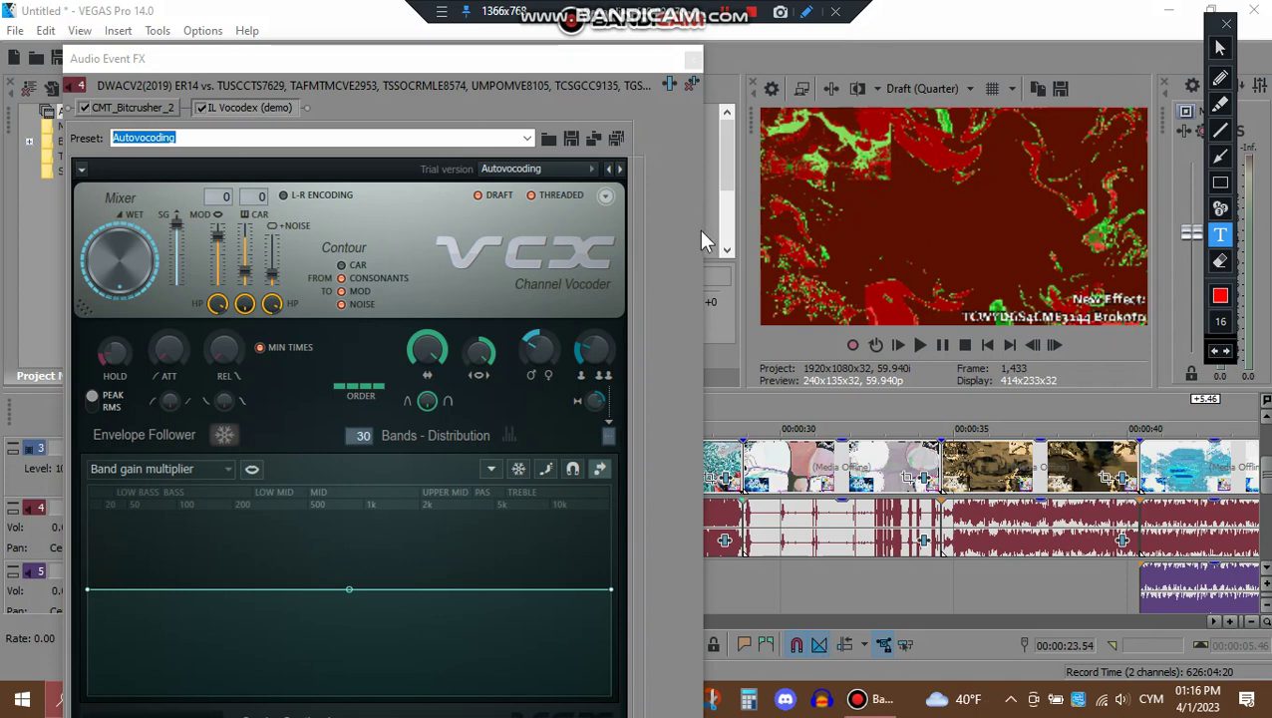
left_click(670, 229)
type("It's just Brooto")
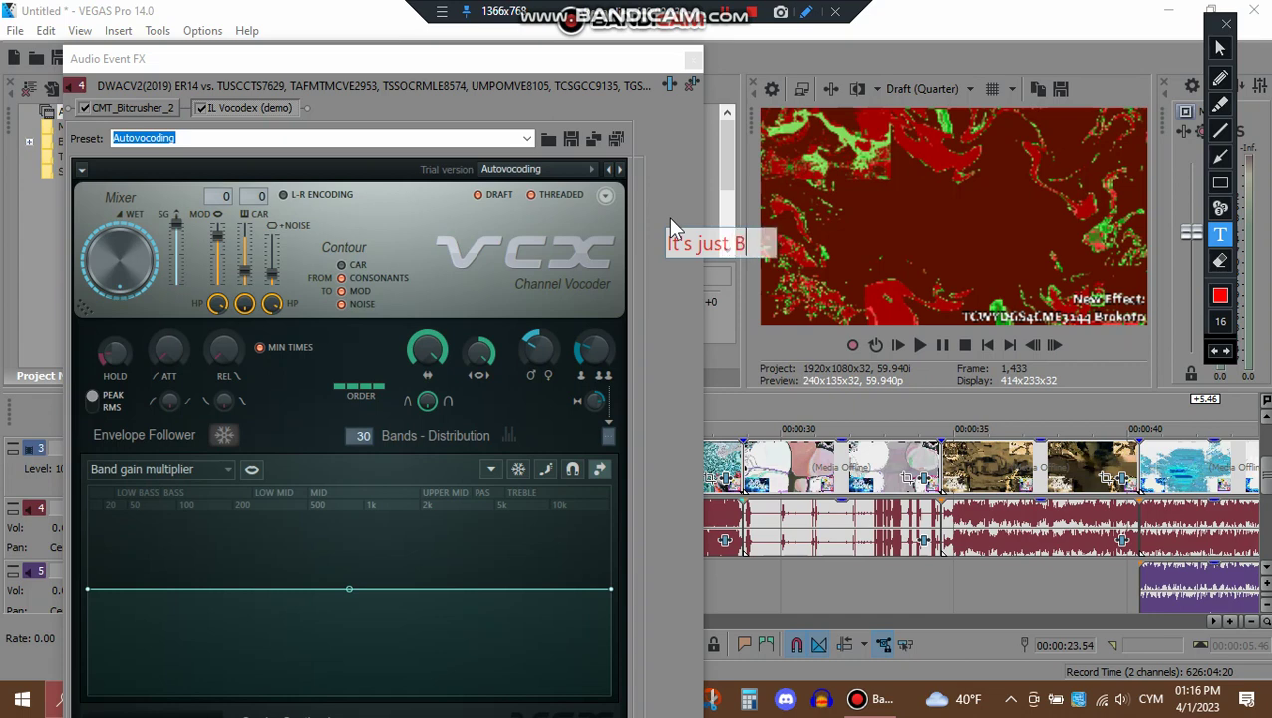
key("BackSpace")
key("BackSpace")
key("BackSpace")
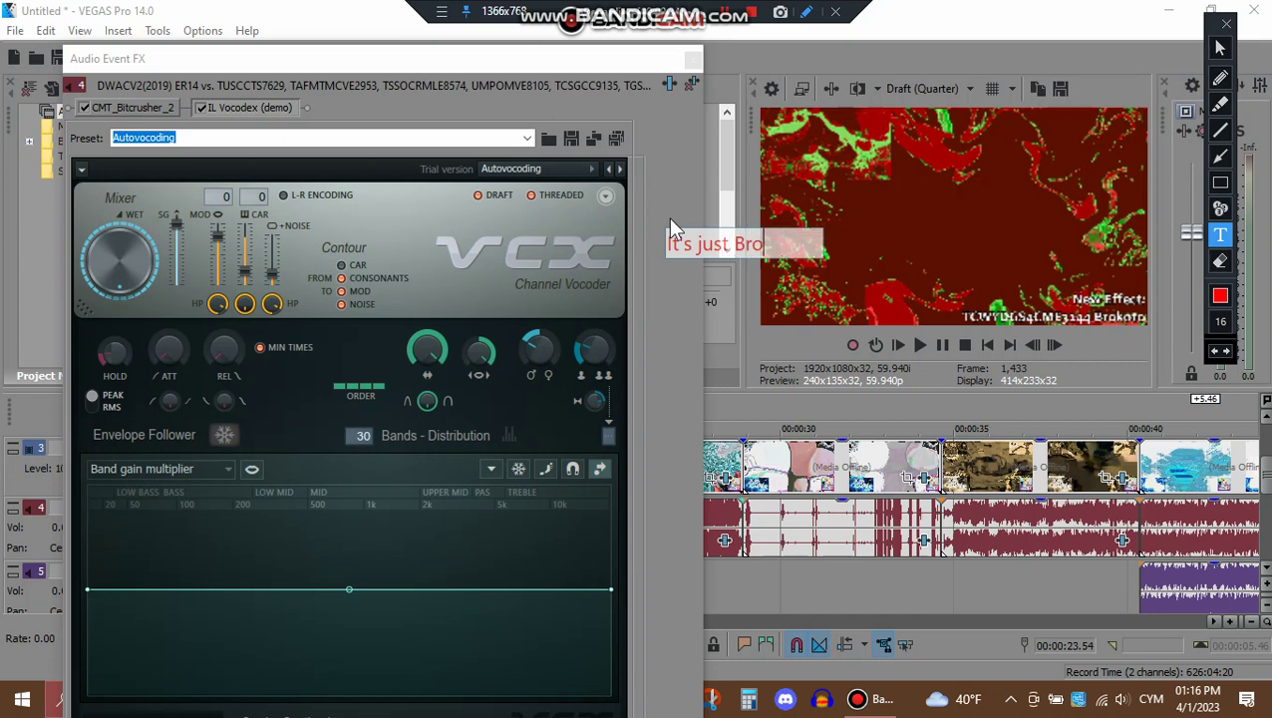
type("koto")
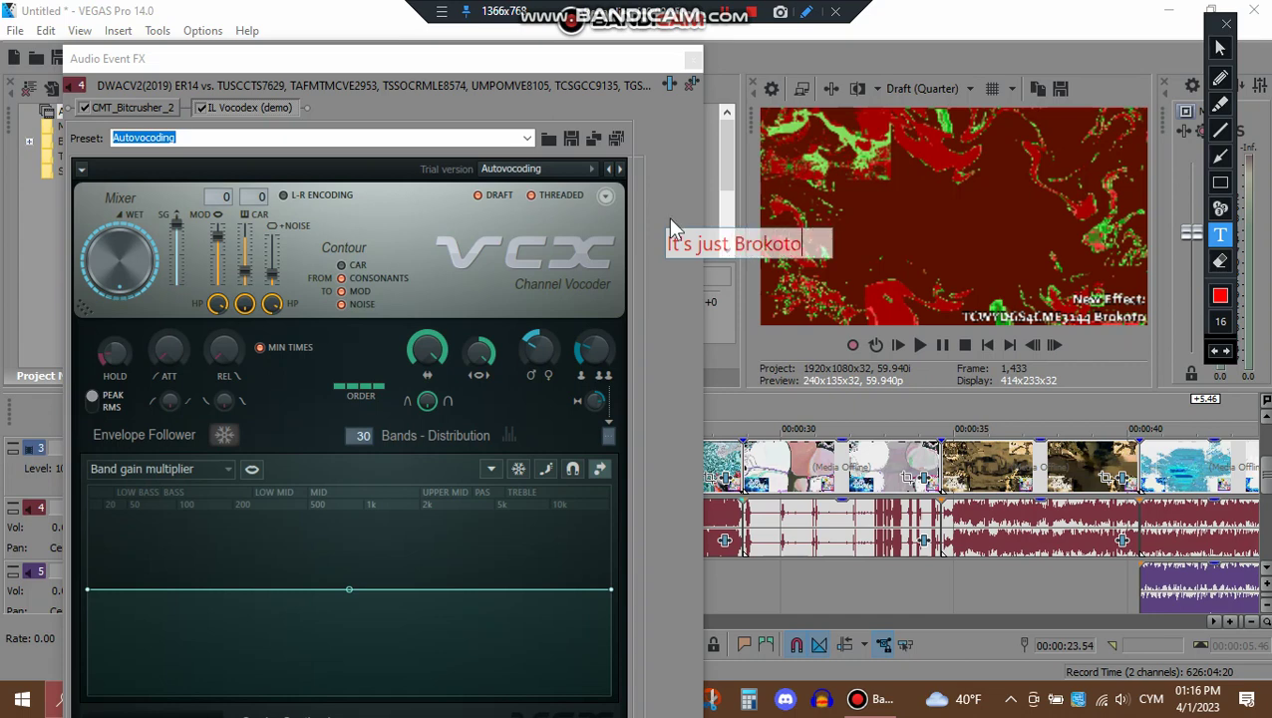
type(" but with ")
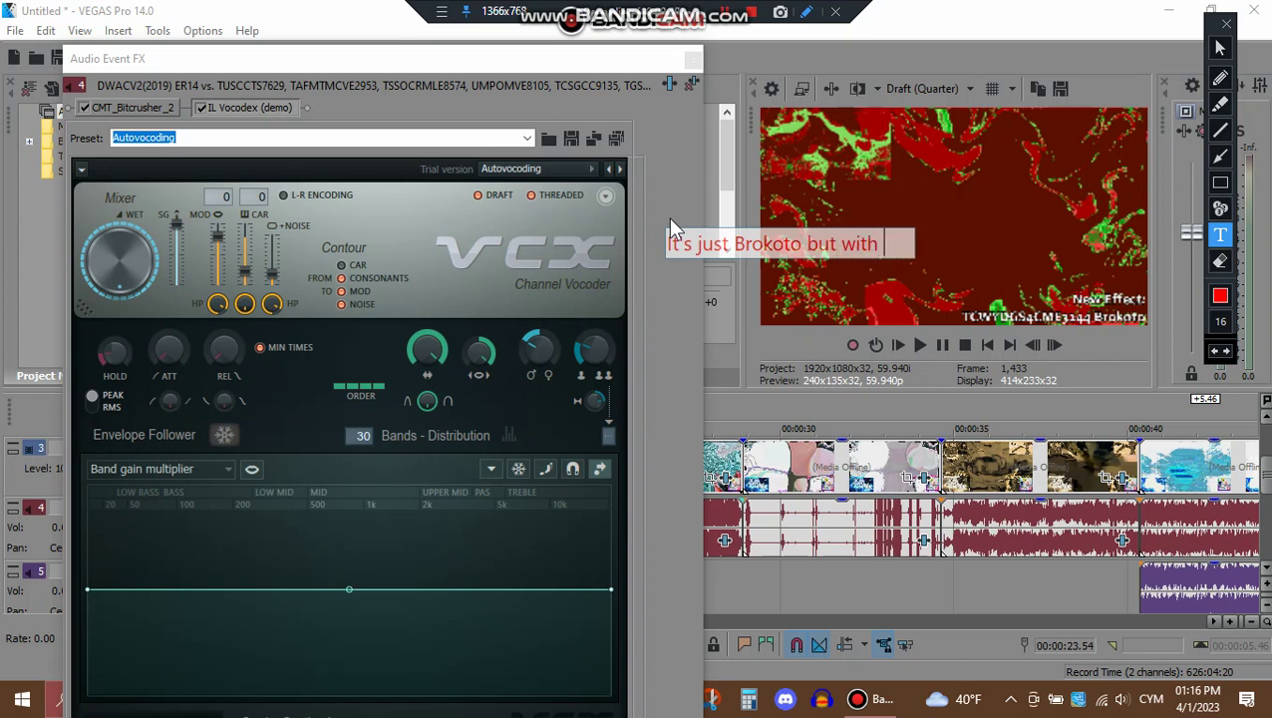
type("TCWYDGS")
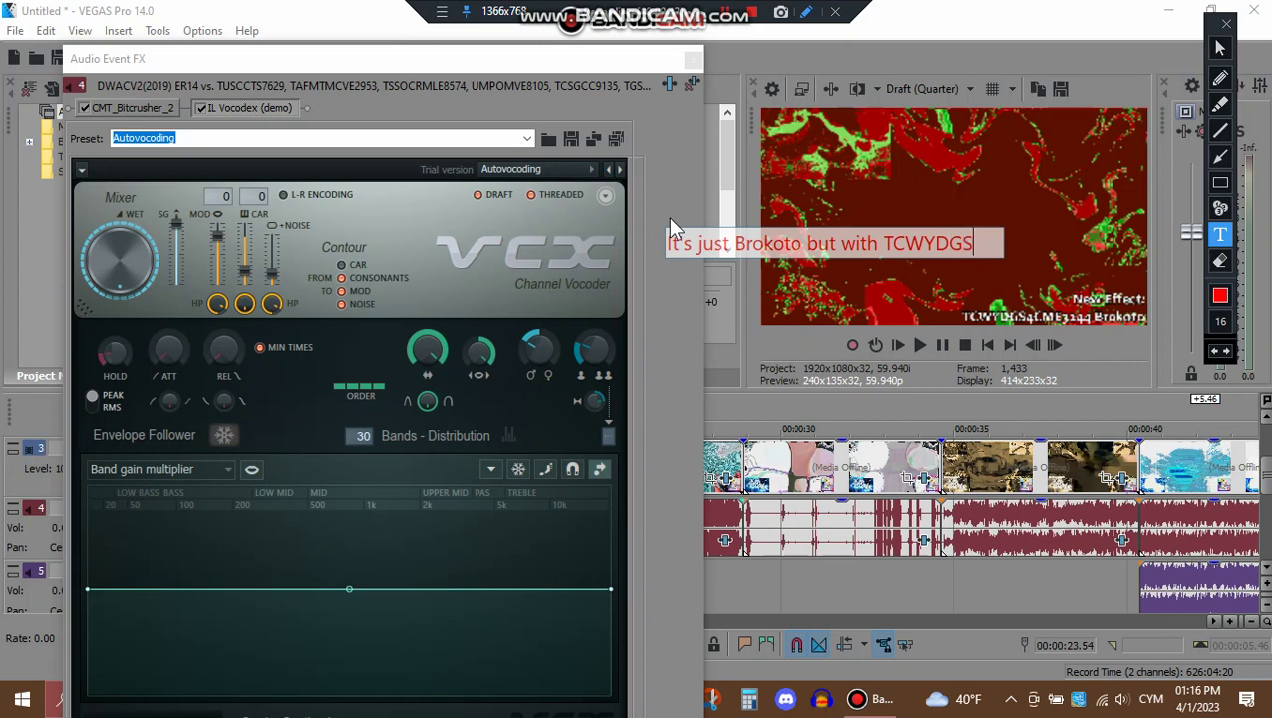
type("4V")
key("BackSpace")
type("C")
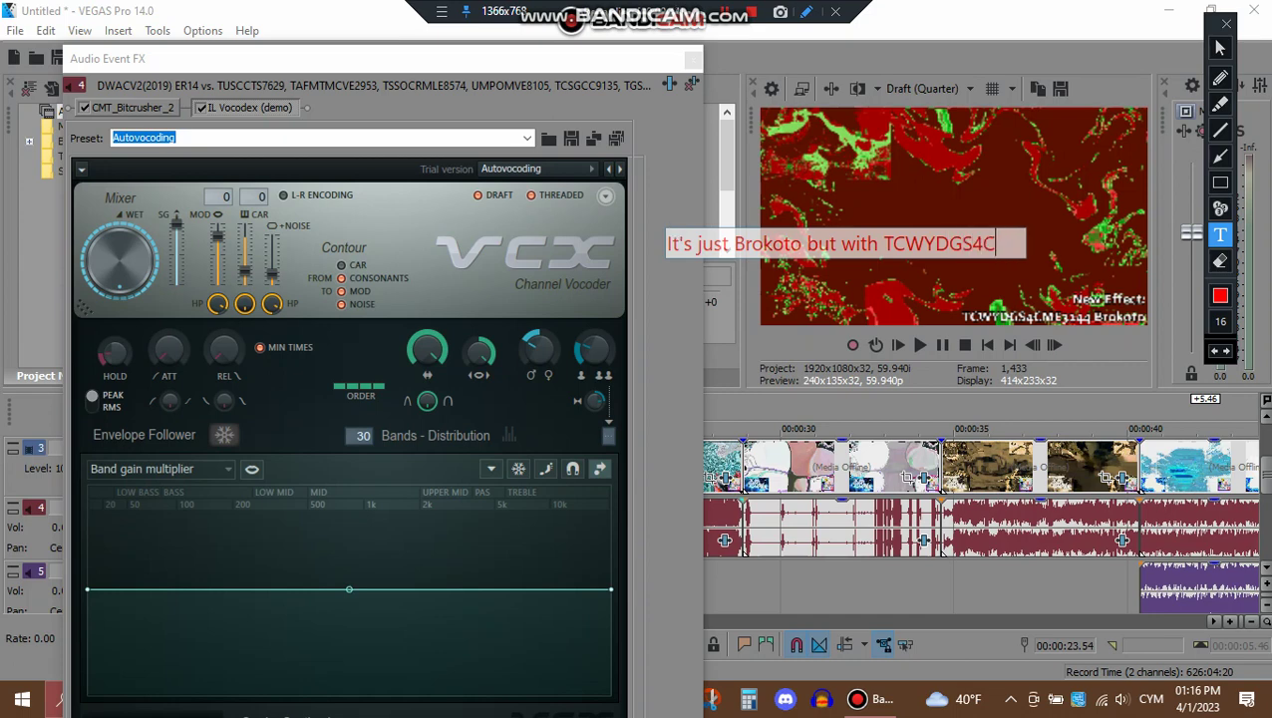
type("ME3244")
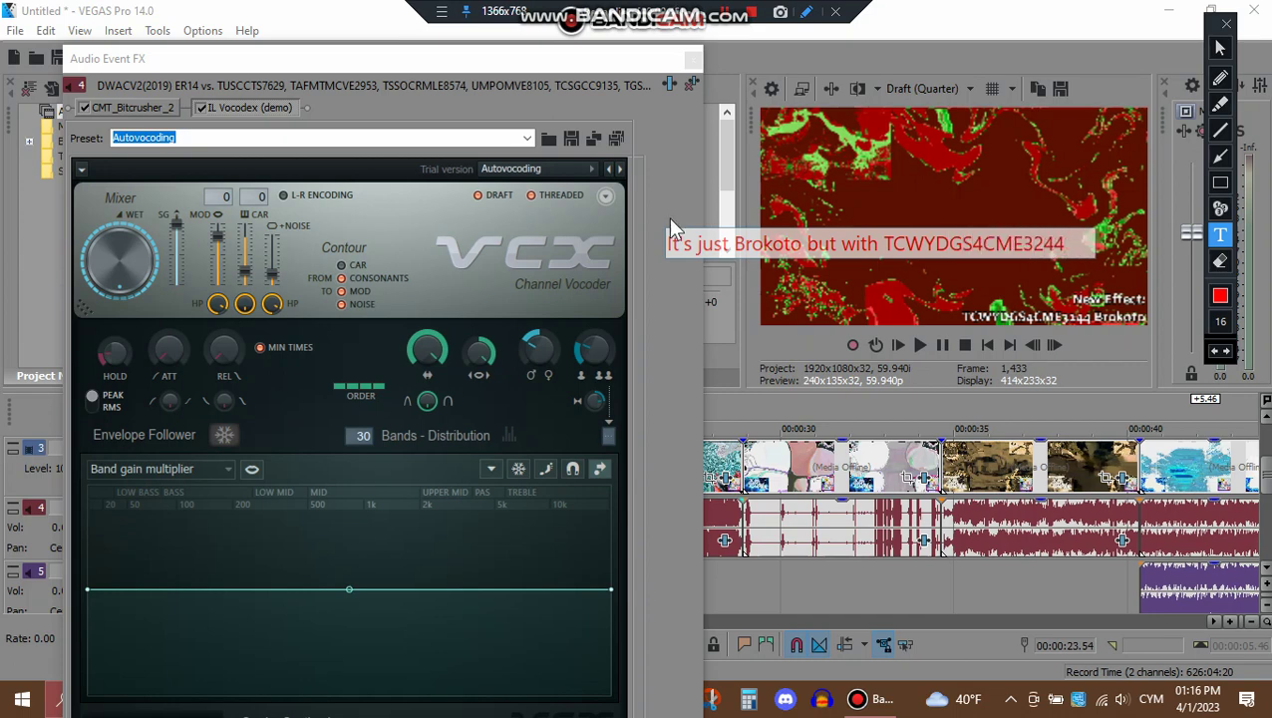
type("vocodi")
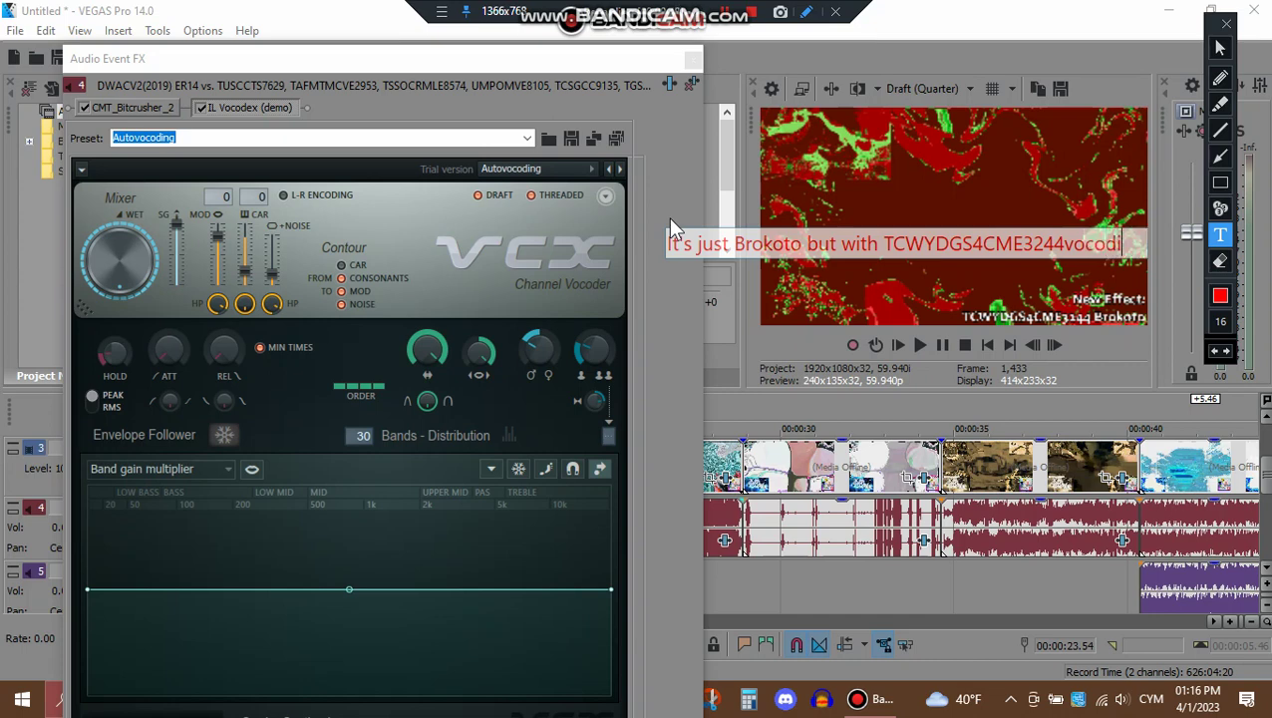
type("ng in")
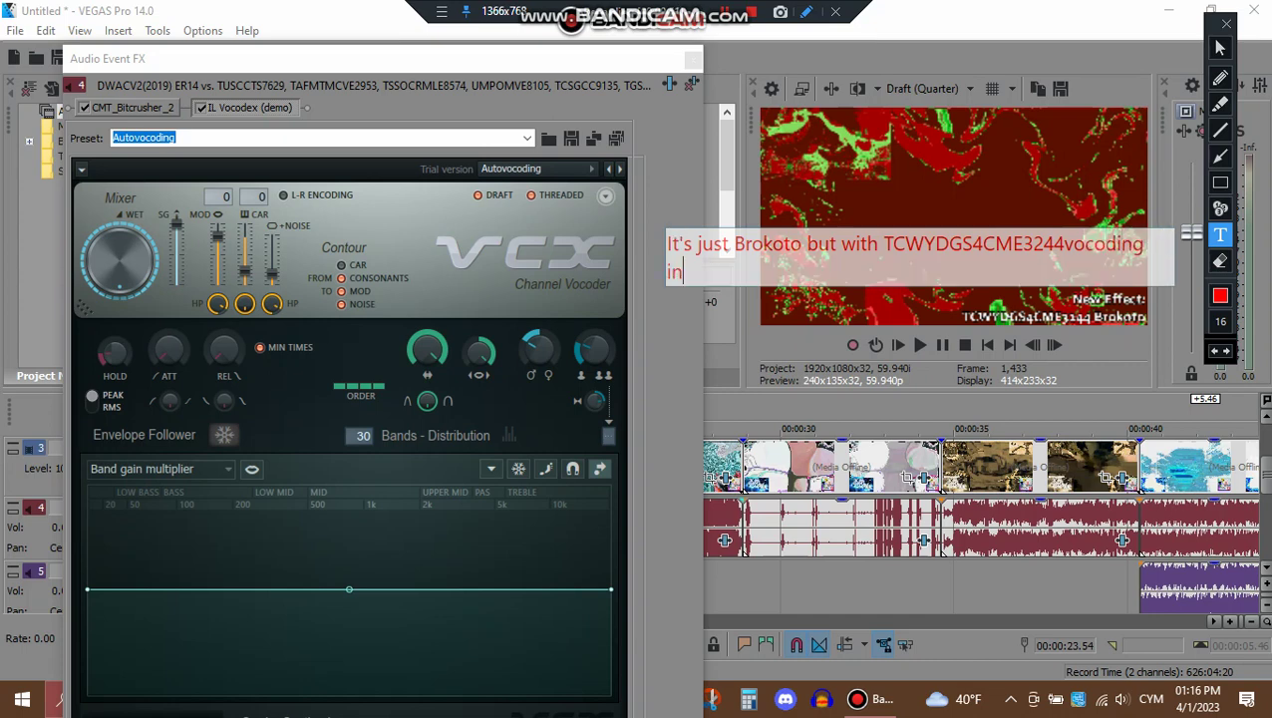
type("stead")
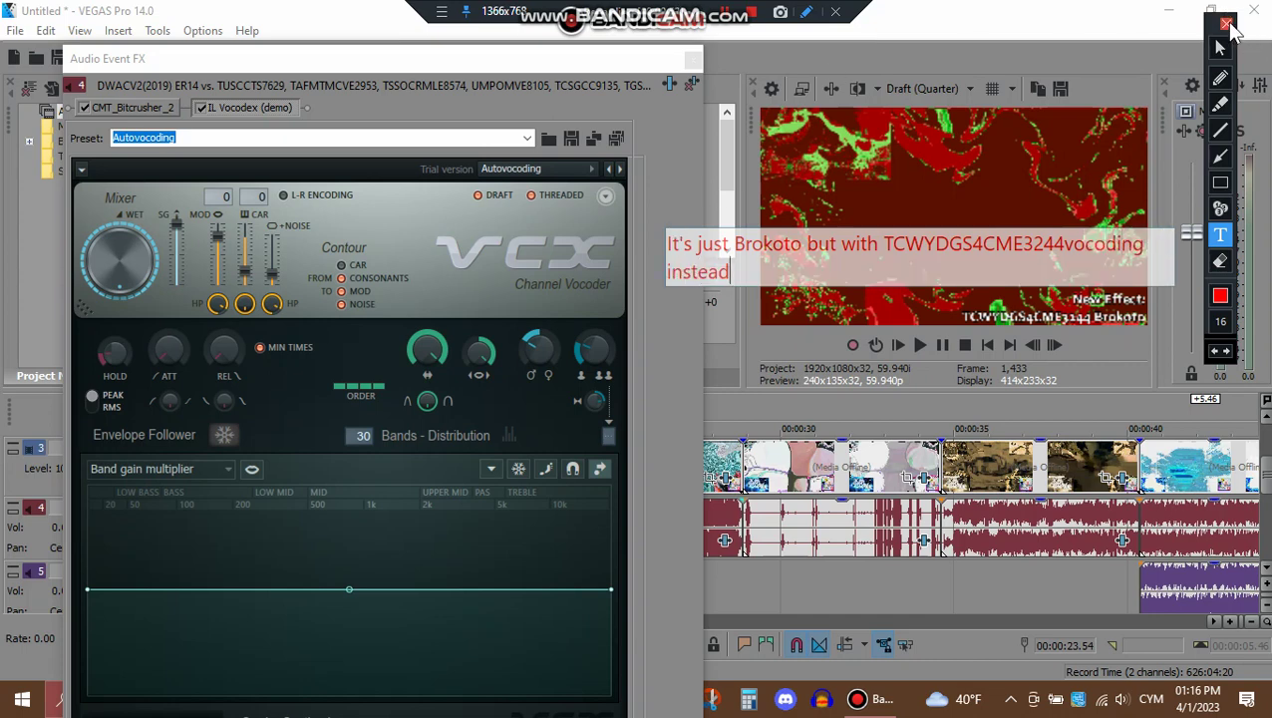
left_click(1228, 26)
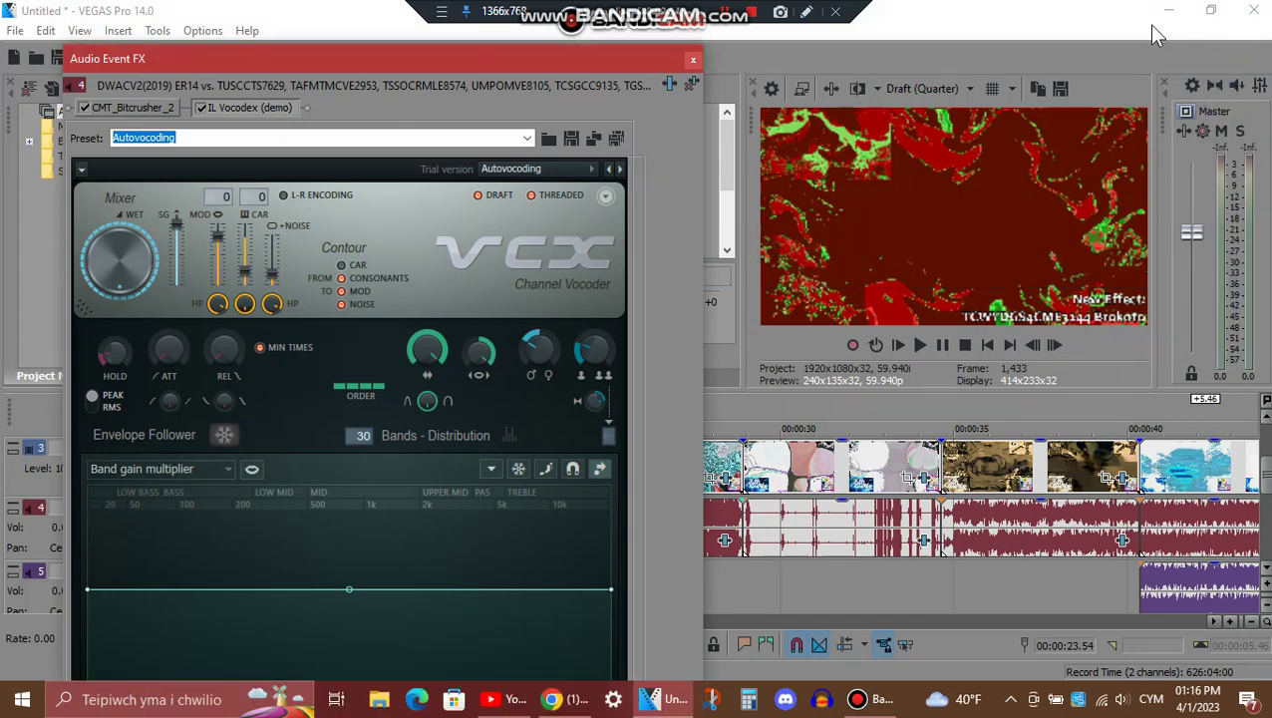
Step: Close the audio event effects and select the track 3 event near 00:00:35, placing the playhead at 00:00:35.56
left_click(692, 64)
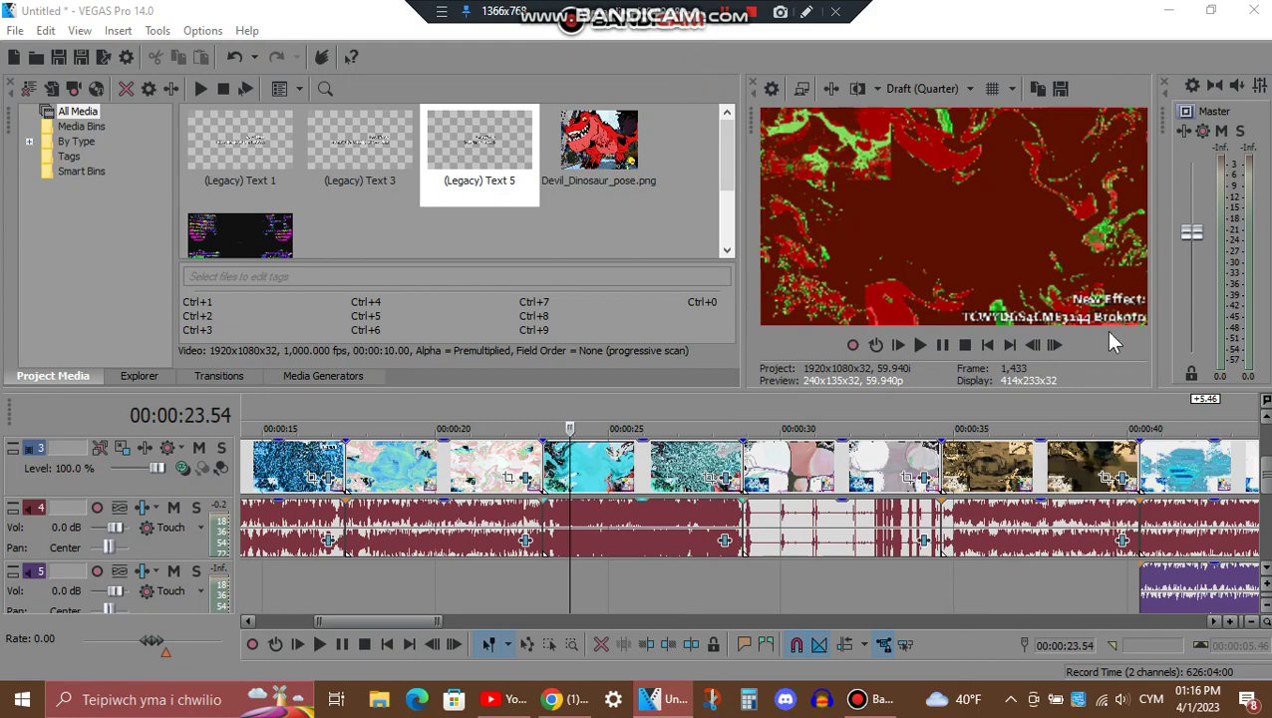
scroll(1196, 518, "up", 2)
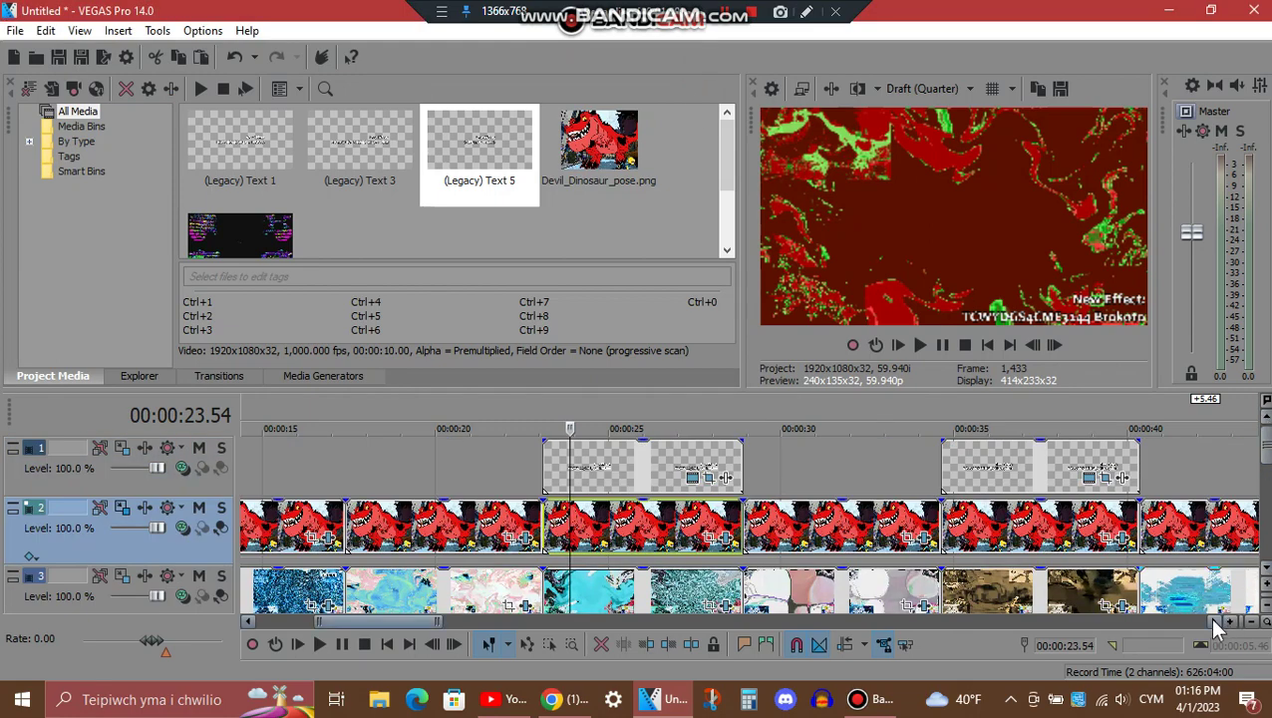
left_click(1214, 621)
left_click_drag(1215, 621, 1215, 621)
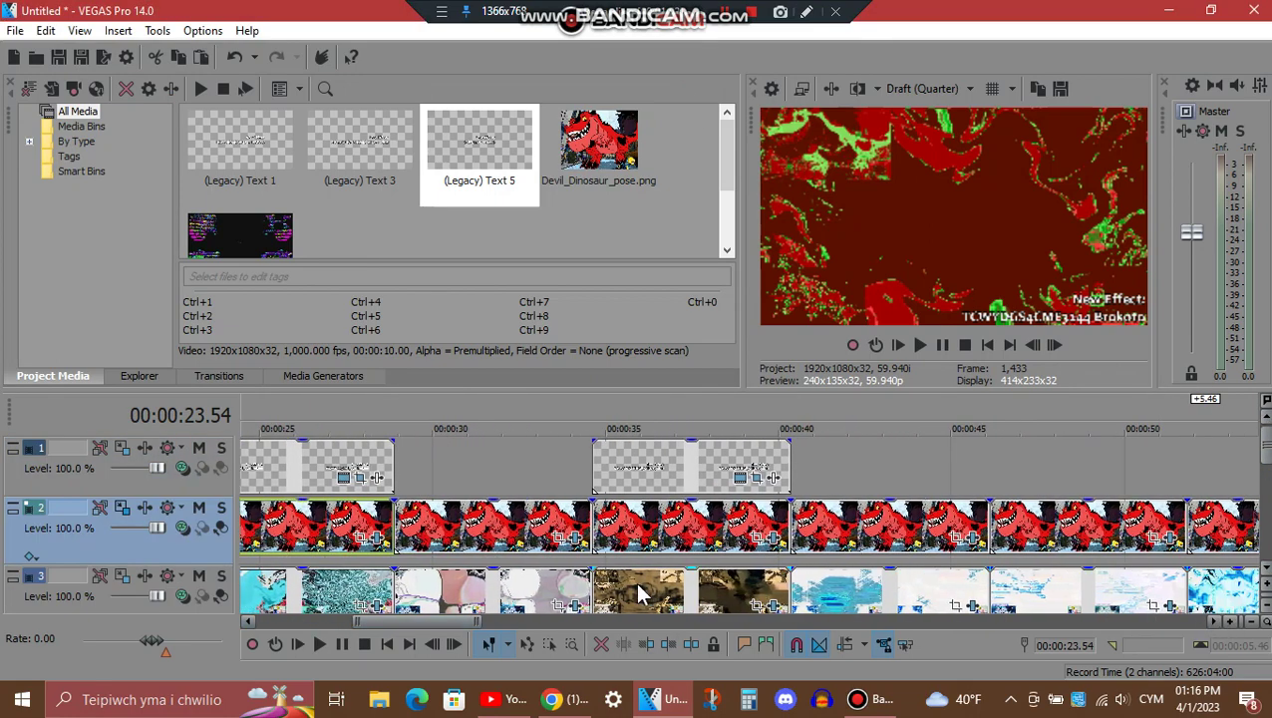
left_click(638, 588)
scroll(757, 539, "down", 2)
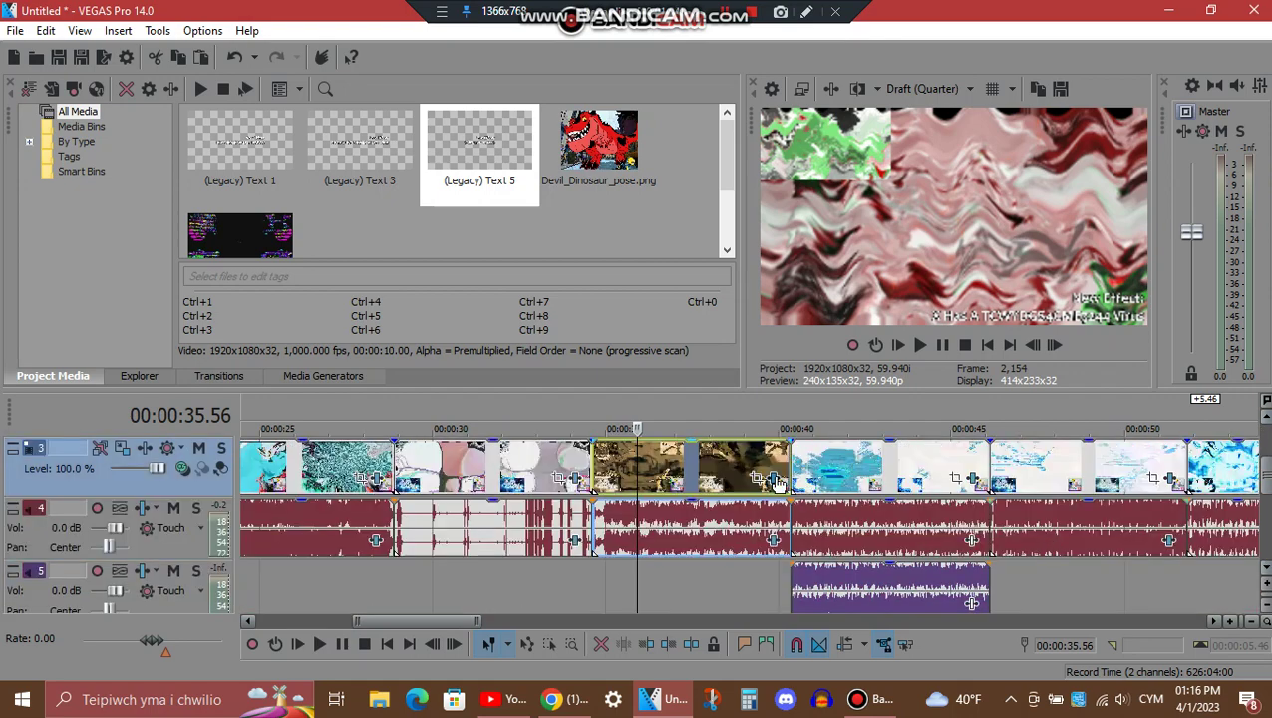
Step: Open the video effects of the selected track 3 event and review its Channel Blend and Invert settings
left_click(775, 481)
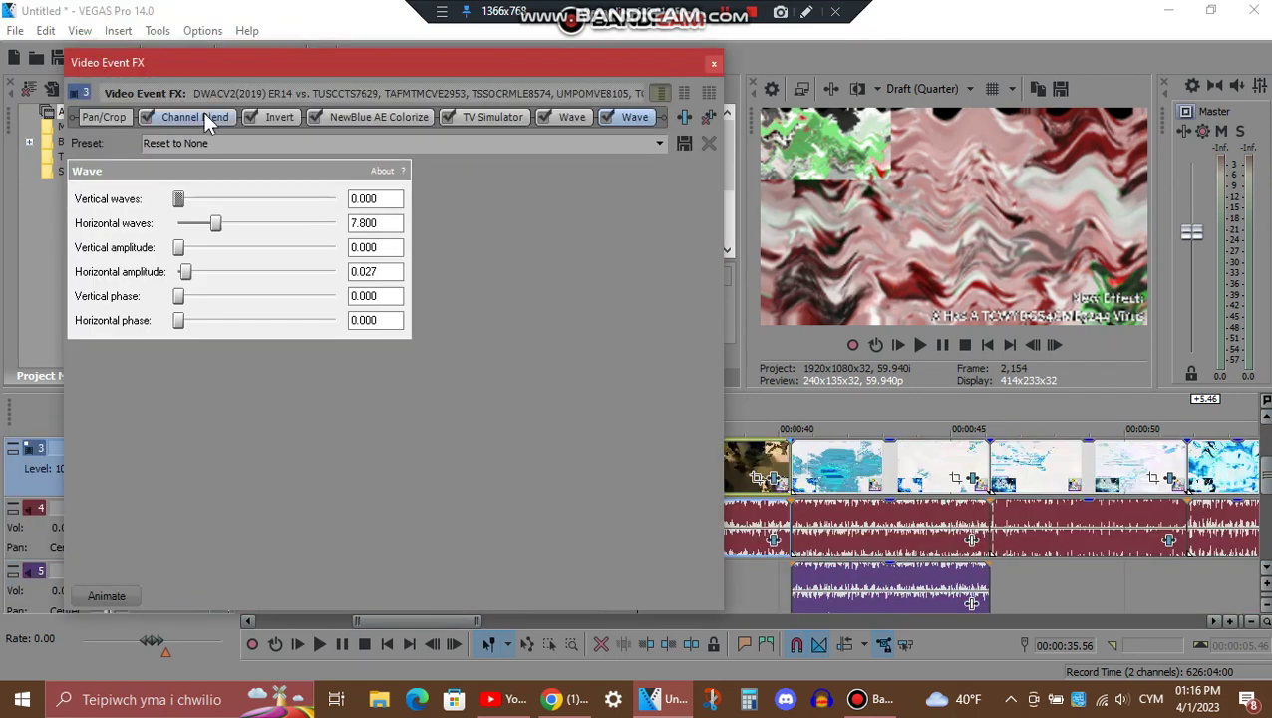
left_click(200, 115)
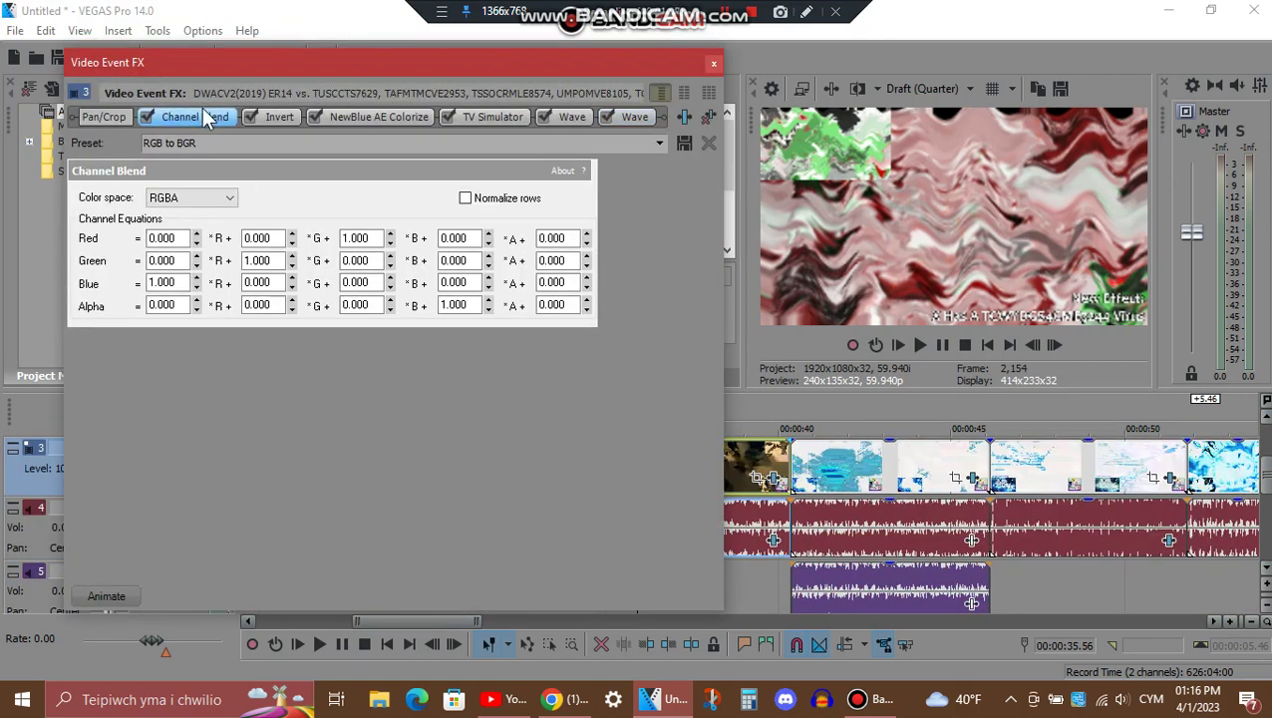
left_click(286, 116)
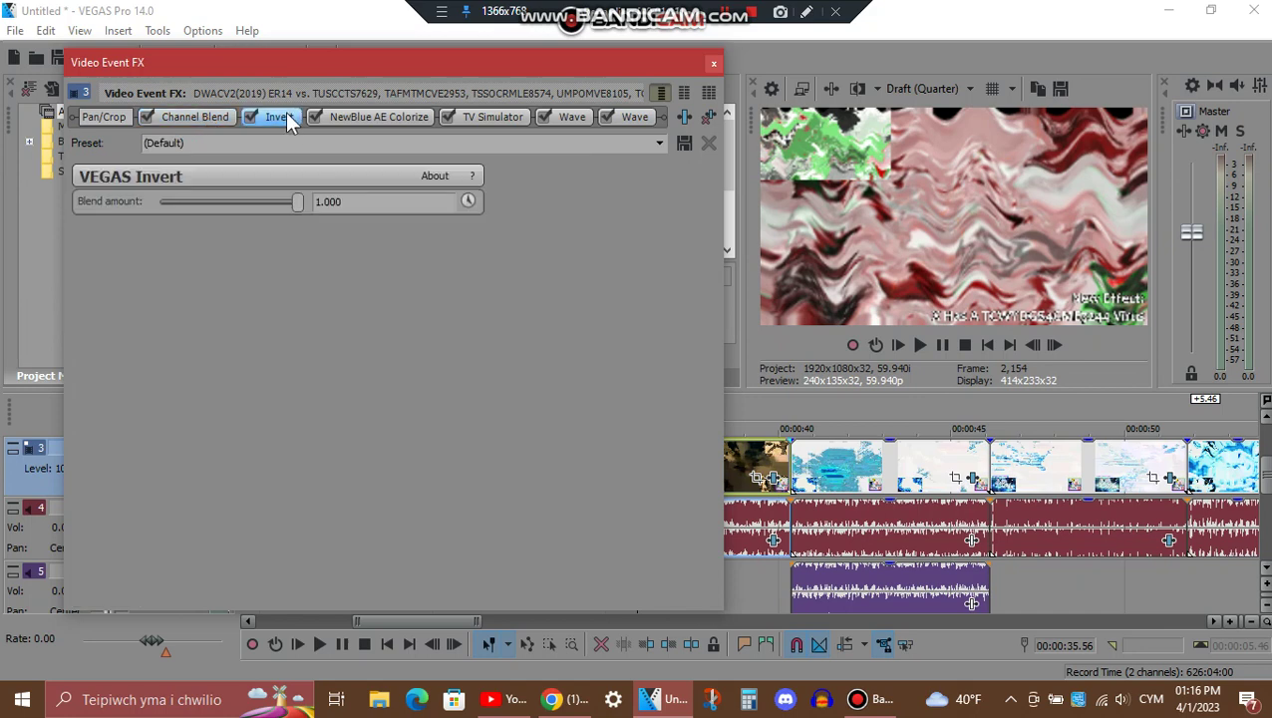
Step: Review the NewBlue AE Colorize settings, inspecting the exact values of Color A, Color B and Color C
left_click(380, 116)
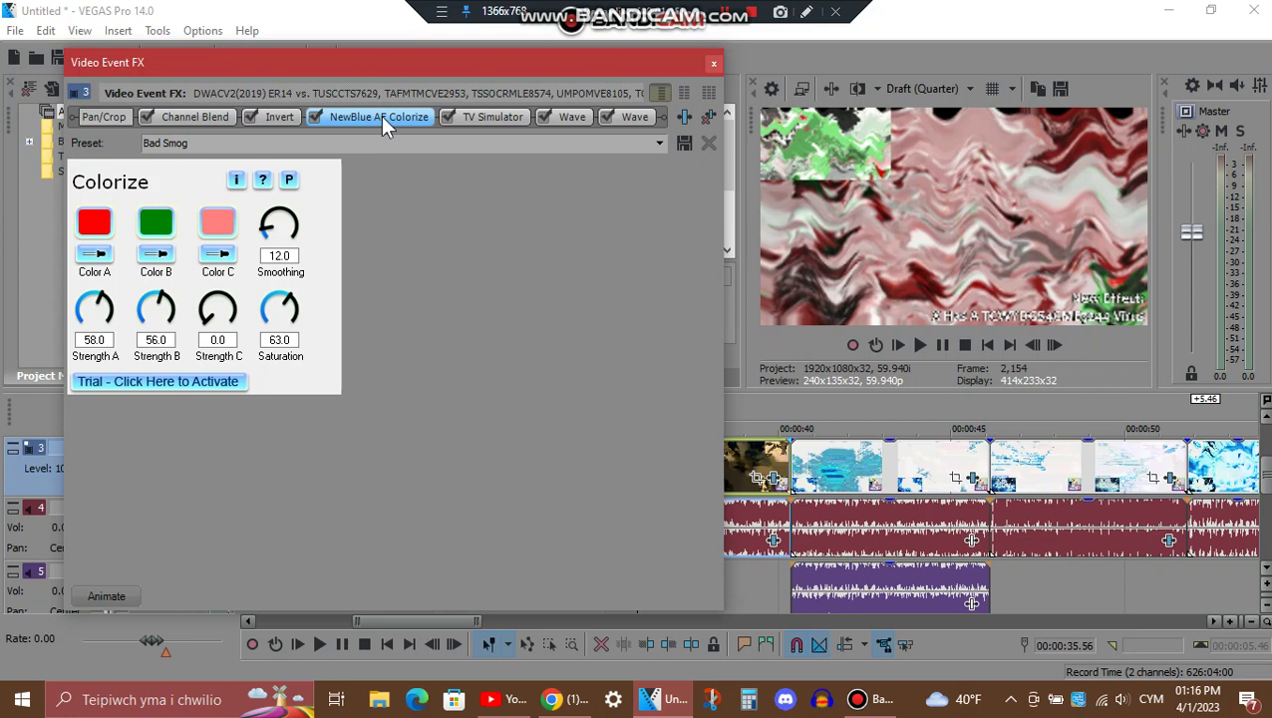
left_click(94, 225)
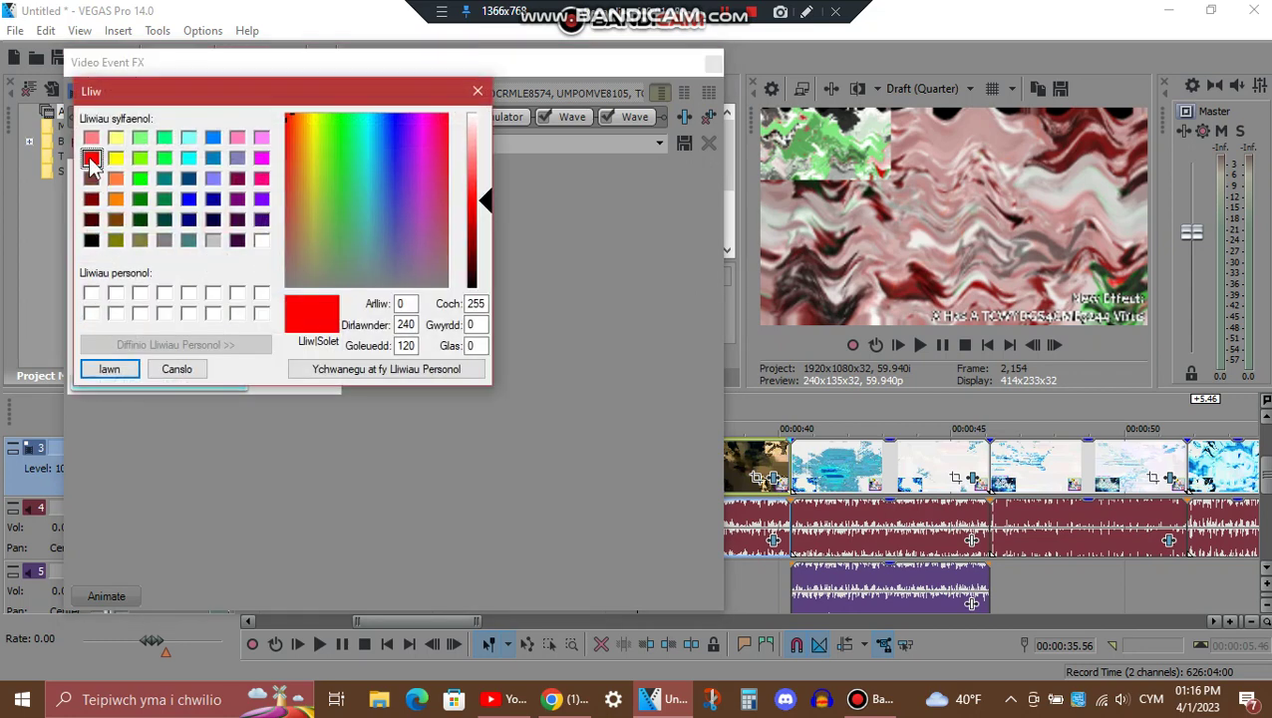
left_click(110, 369)
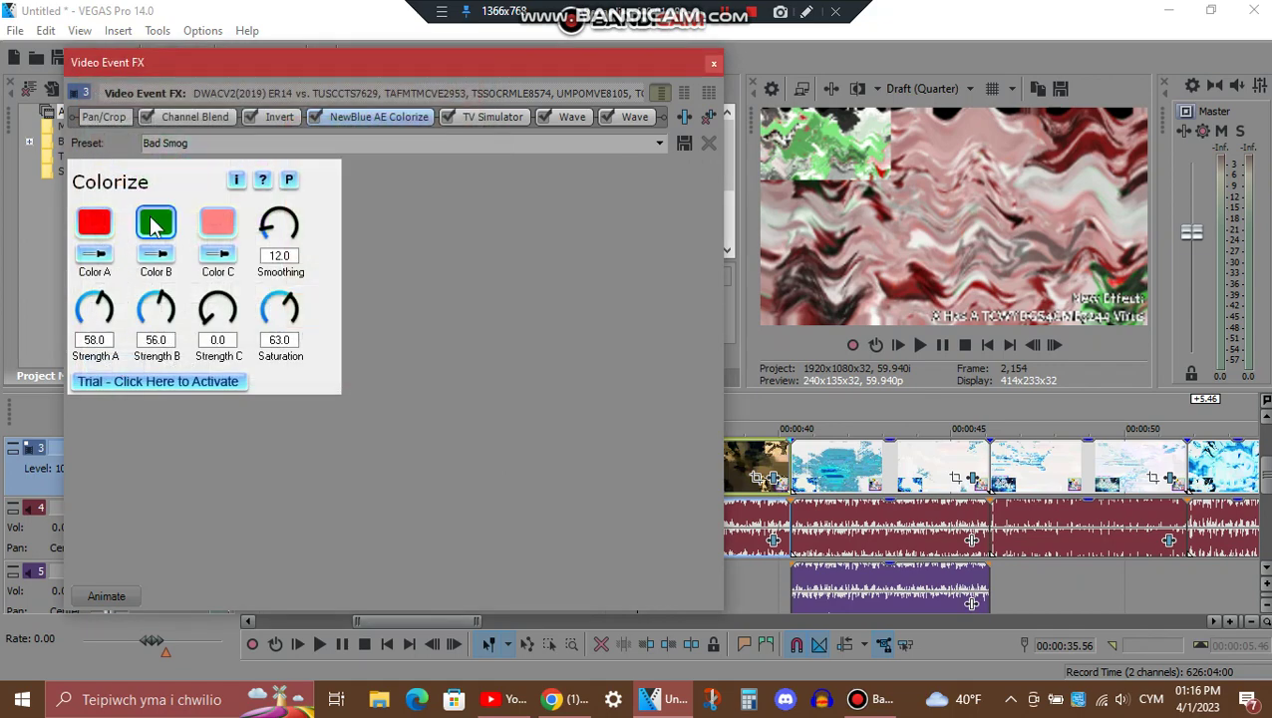
left_click(156, 223)
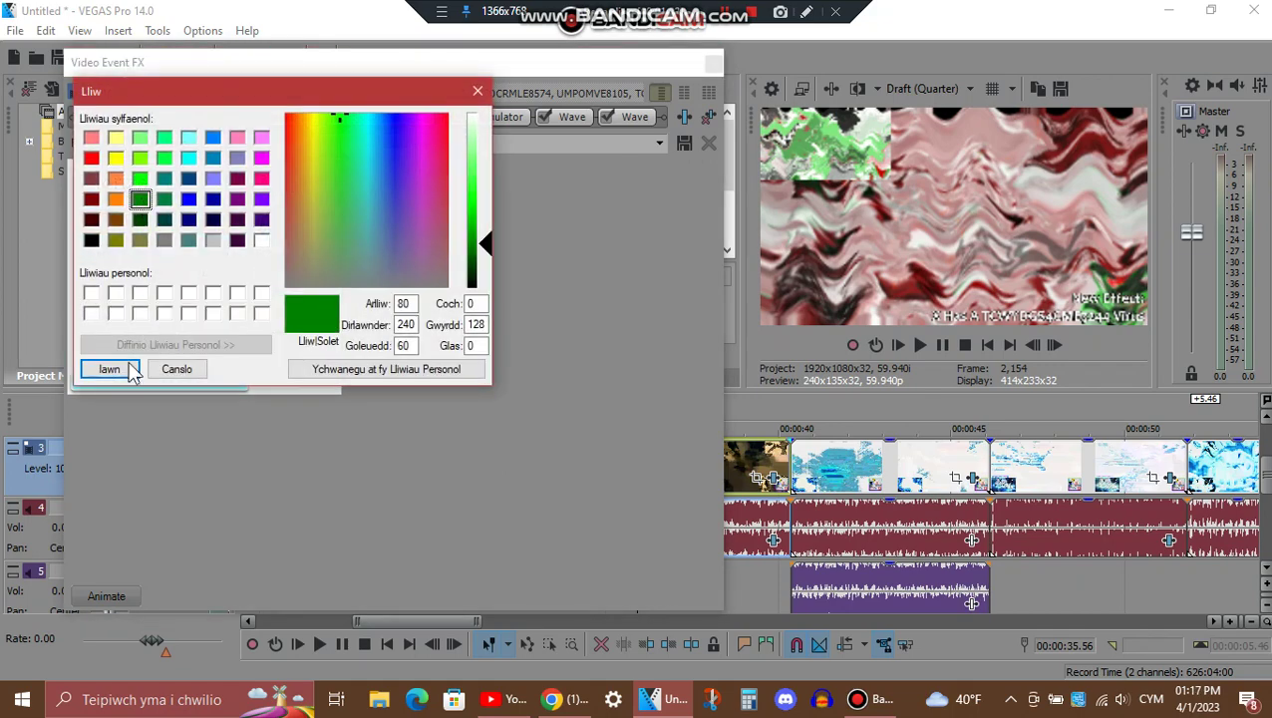
left_click(126, 368)
left_click(217, 223)
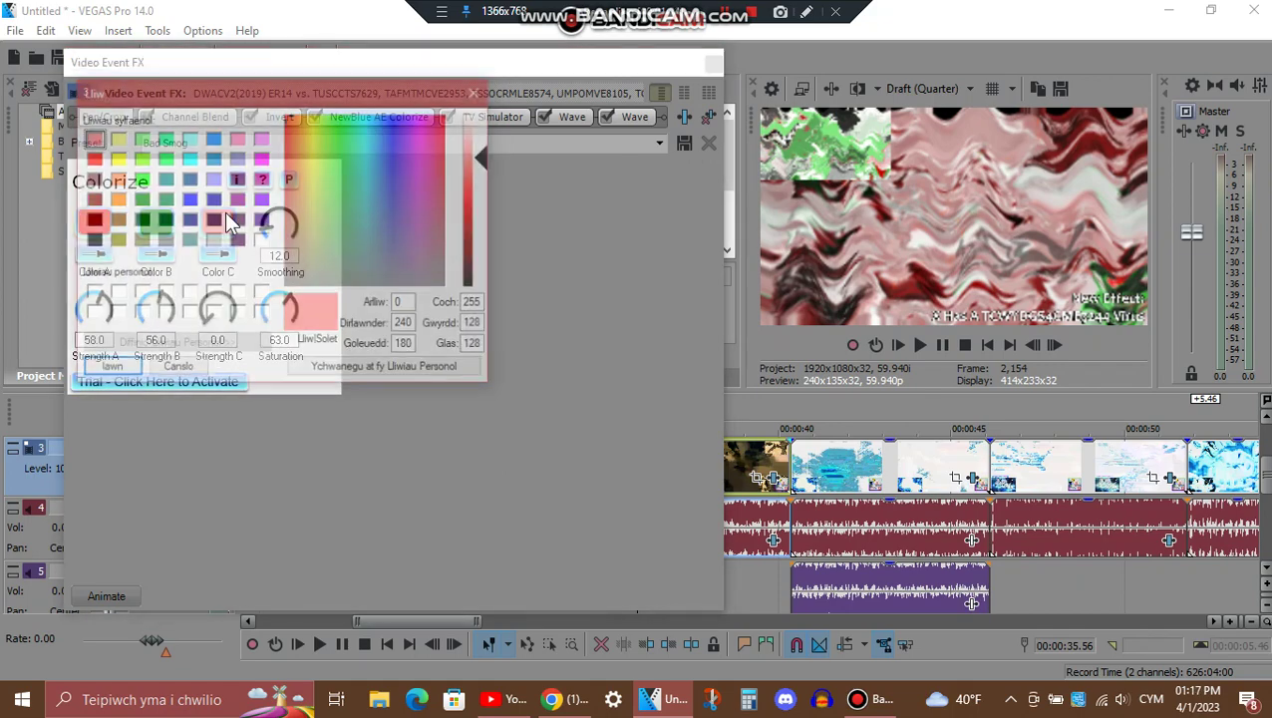
left_click(122, 369)
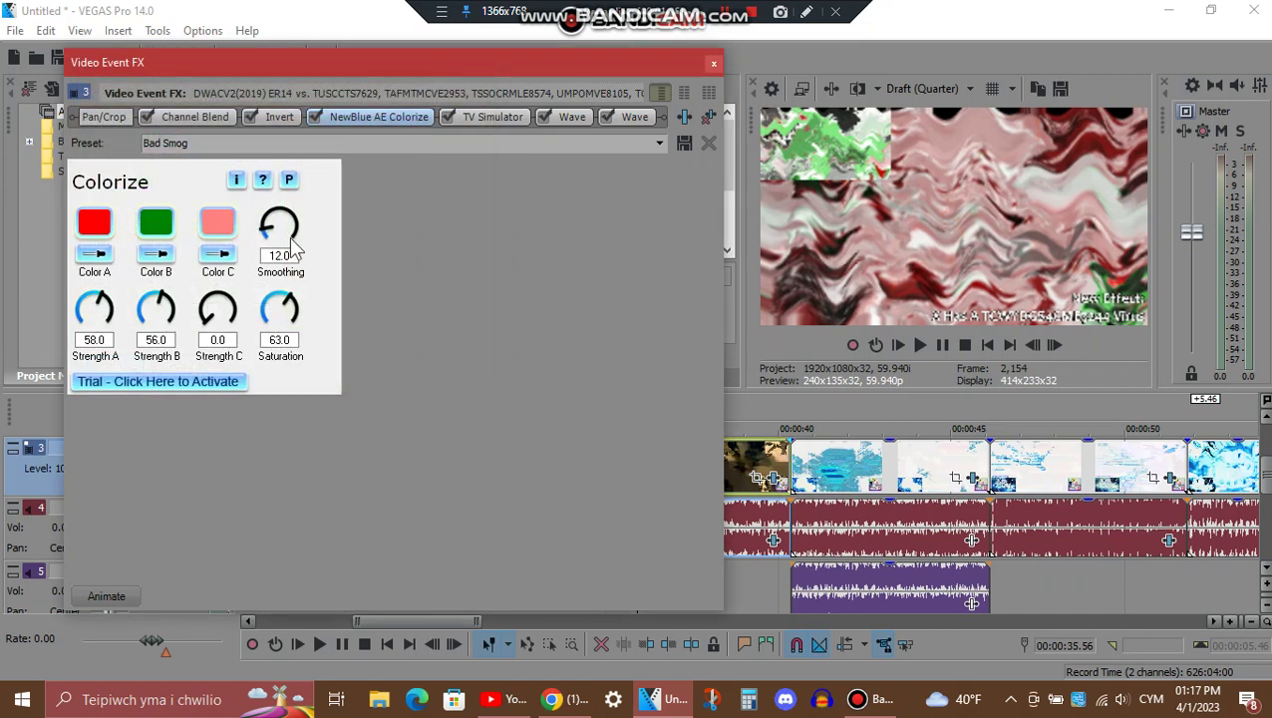
Step: Review the settings of TV Simulator and both Wave effects, and close the video event effects
left_click(478, 120)
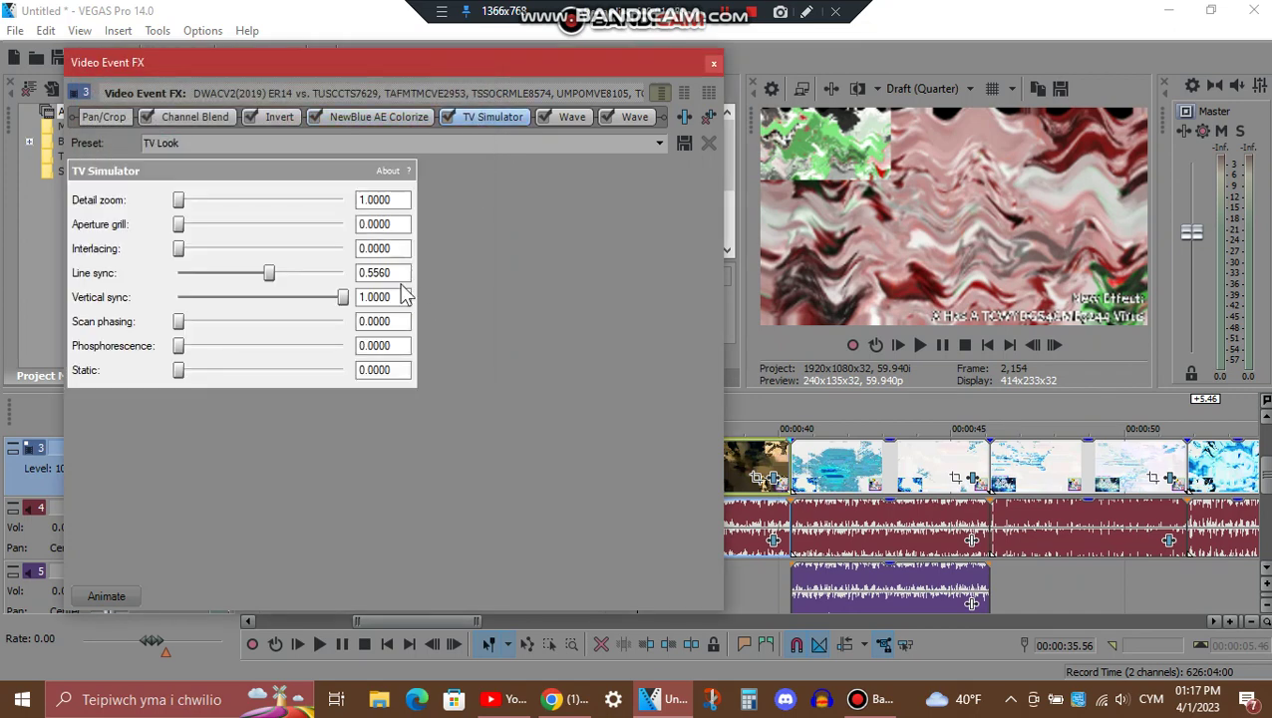
double_click(384, 275)
left_click(577, 117)
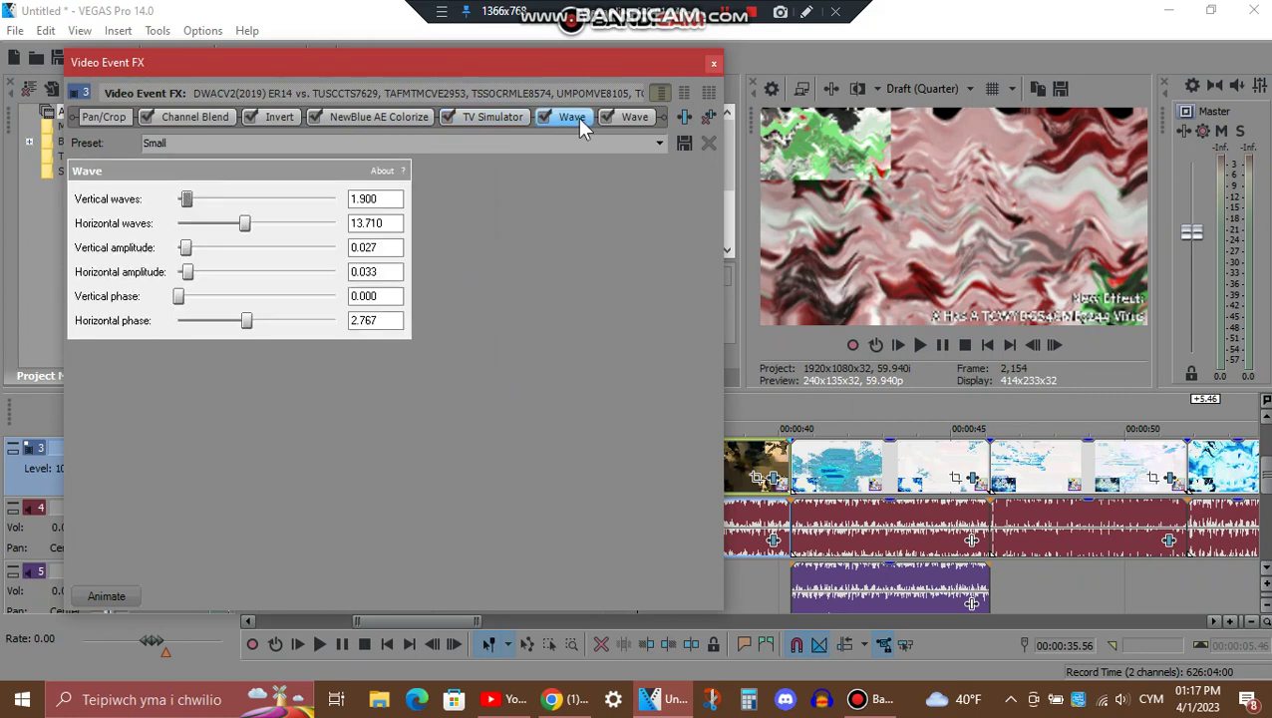
left_click(622, 120)
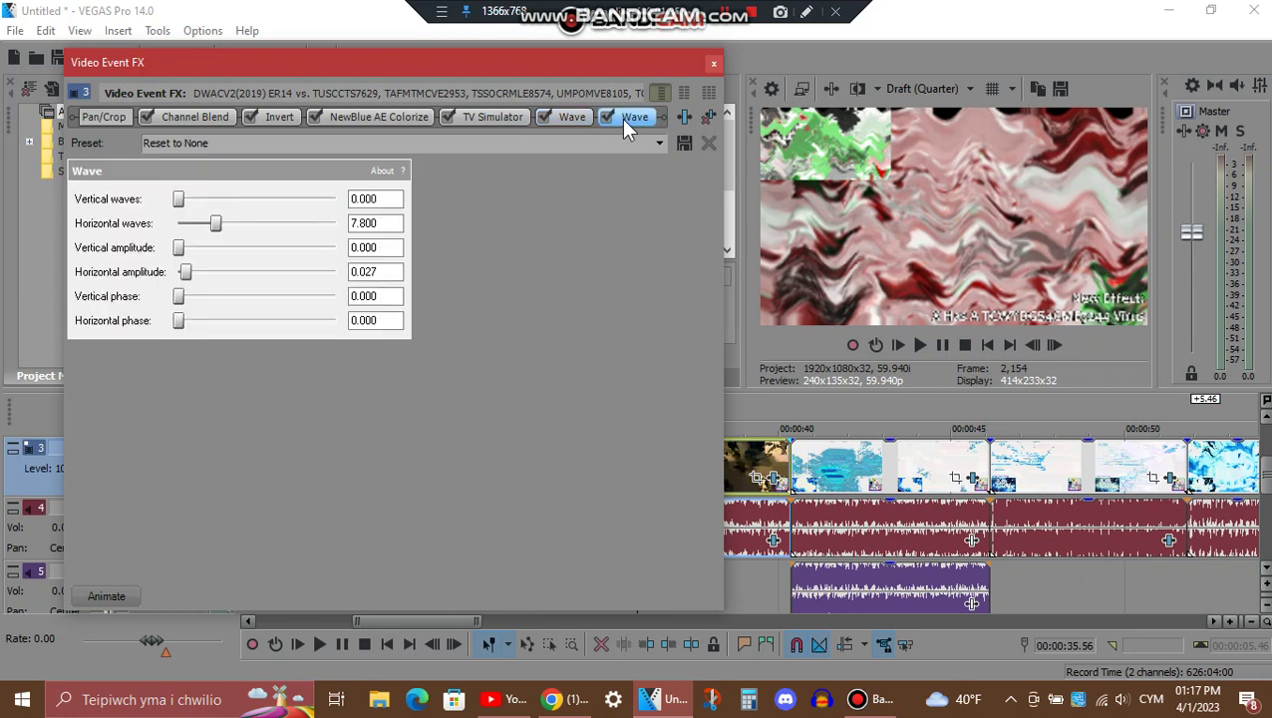
left_click(713, 63)
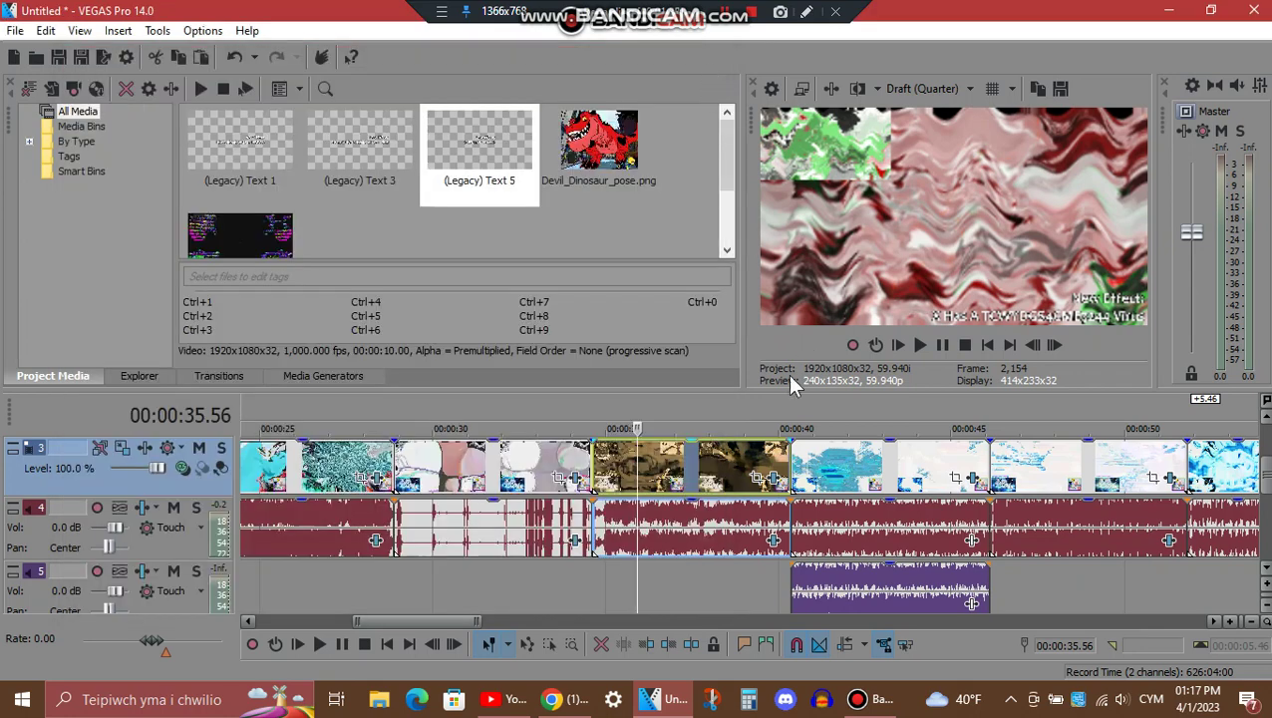
Step: Open the audio effects of the selected track 4 event and review its ExpressFX Chorus, Chorus and ExpressFX Flange/Wah-Wah settings
left_click(773, 540)
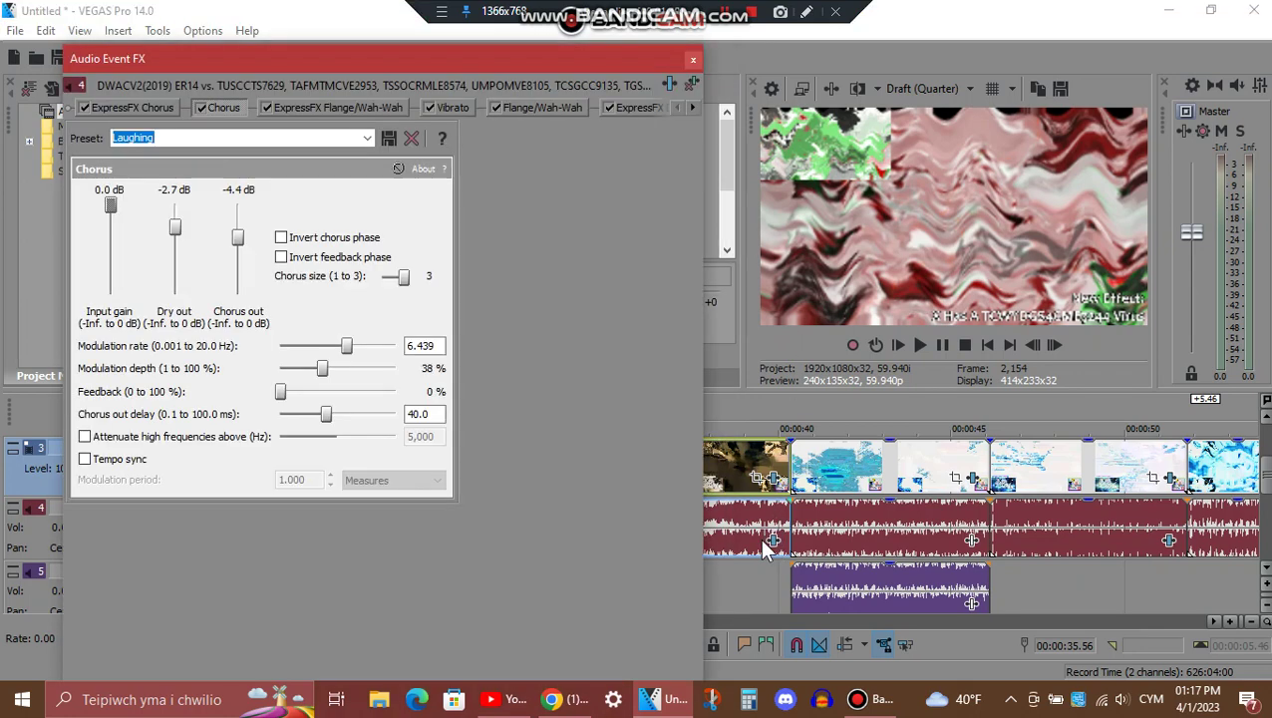
left_click(129, 107)
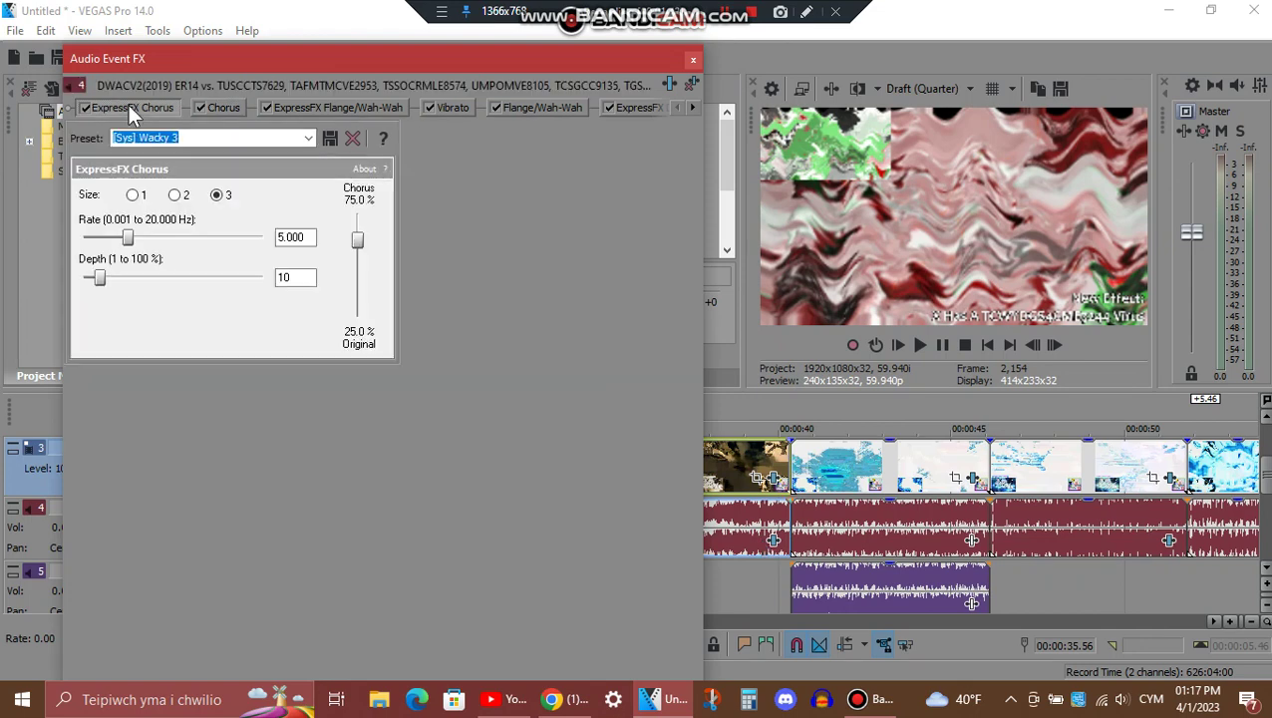
left_click(228, 110)
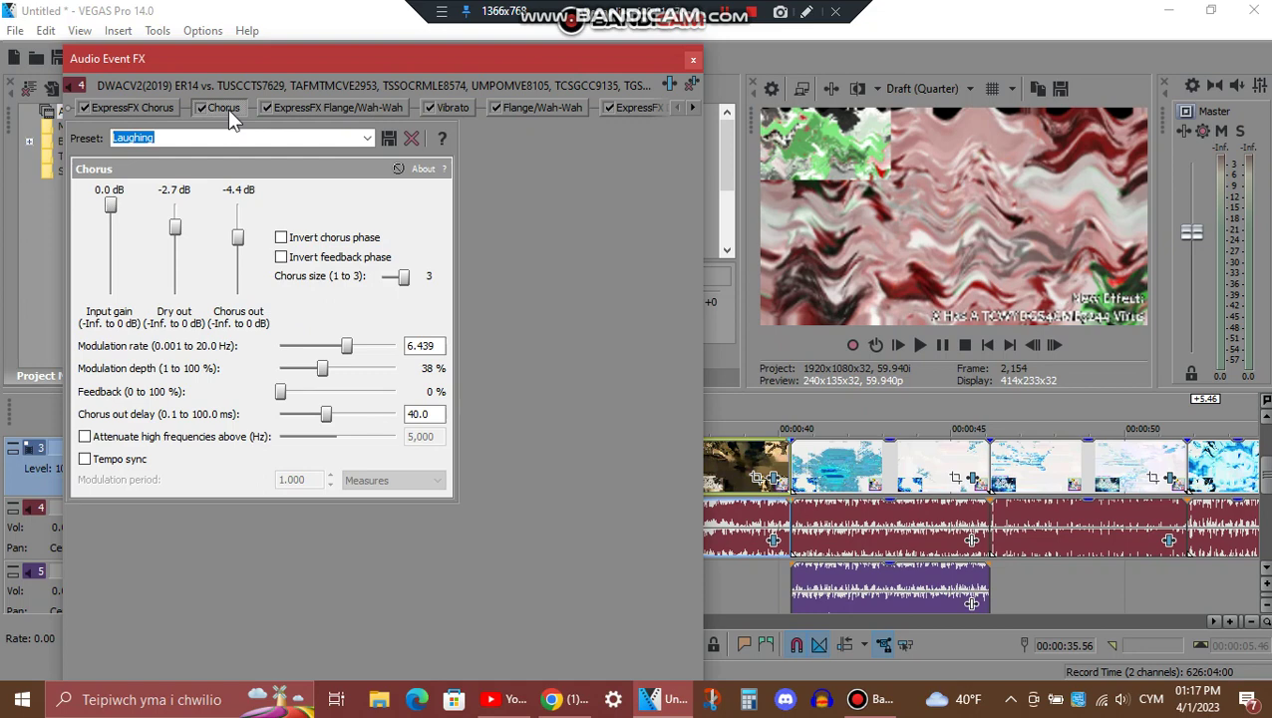
left_click(331, 109)
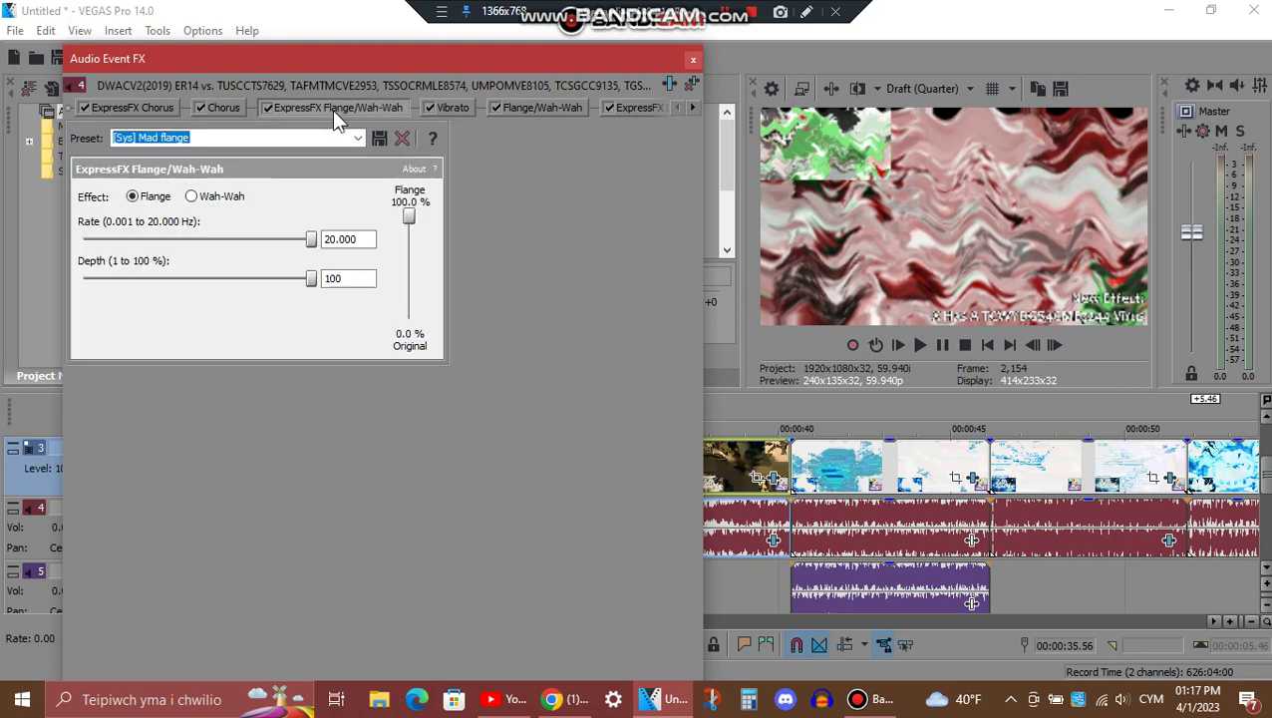
Step: Save the current Vibrato settings as a preset named "X Has A TCWYDGS4CME3244 Virus"
left_click(462, 105)
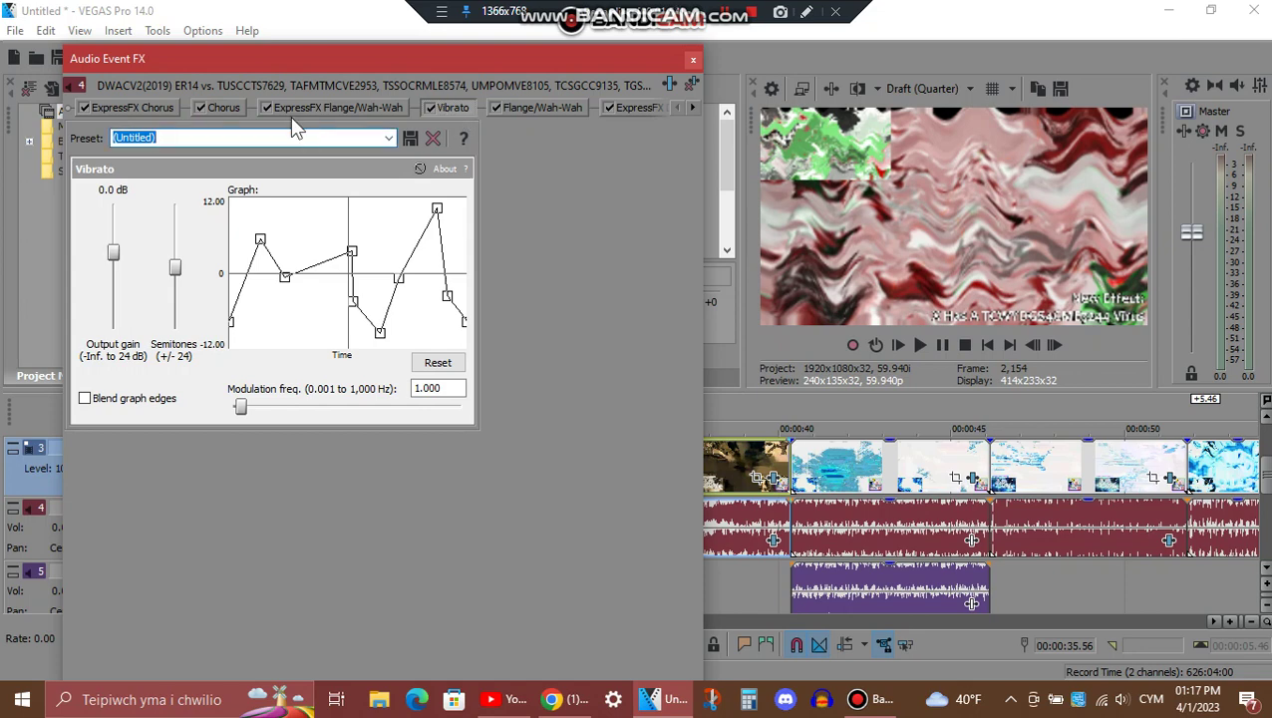
type("X Has")
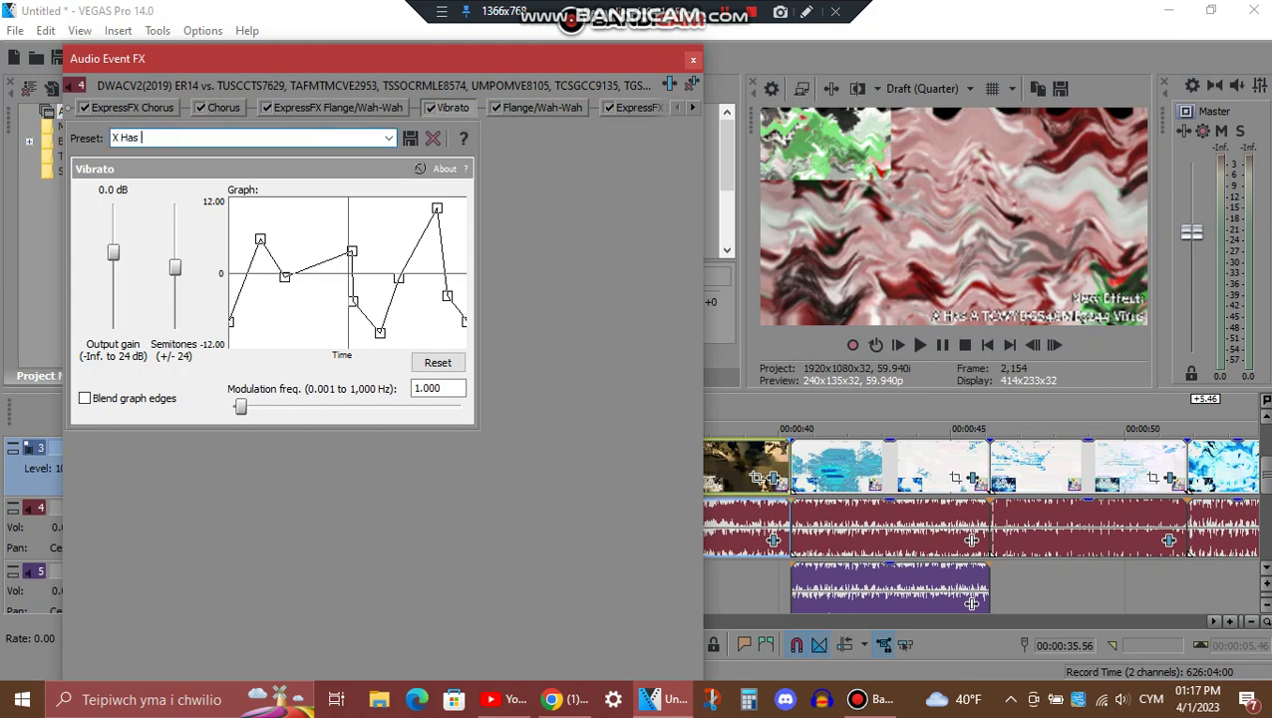
type(" A TCWYDGS4CME3244 Virus")
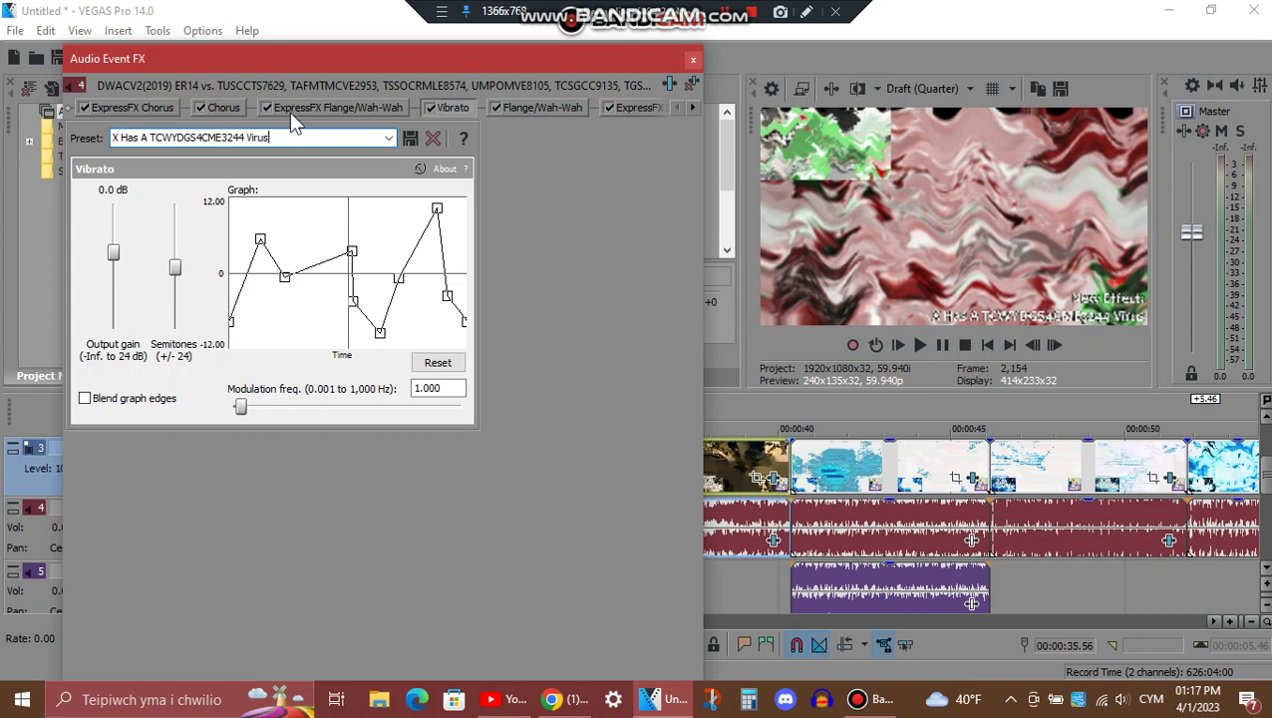
left_click(410, 142)
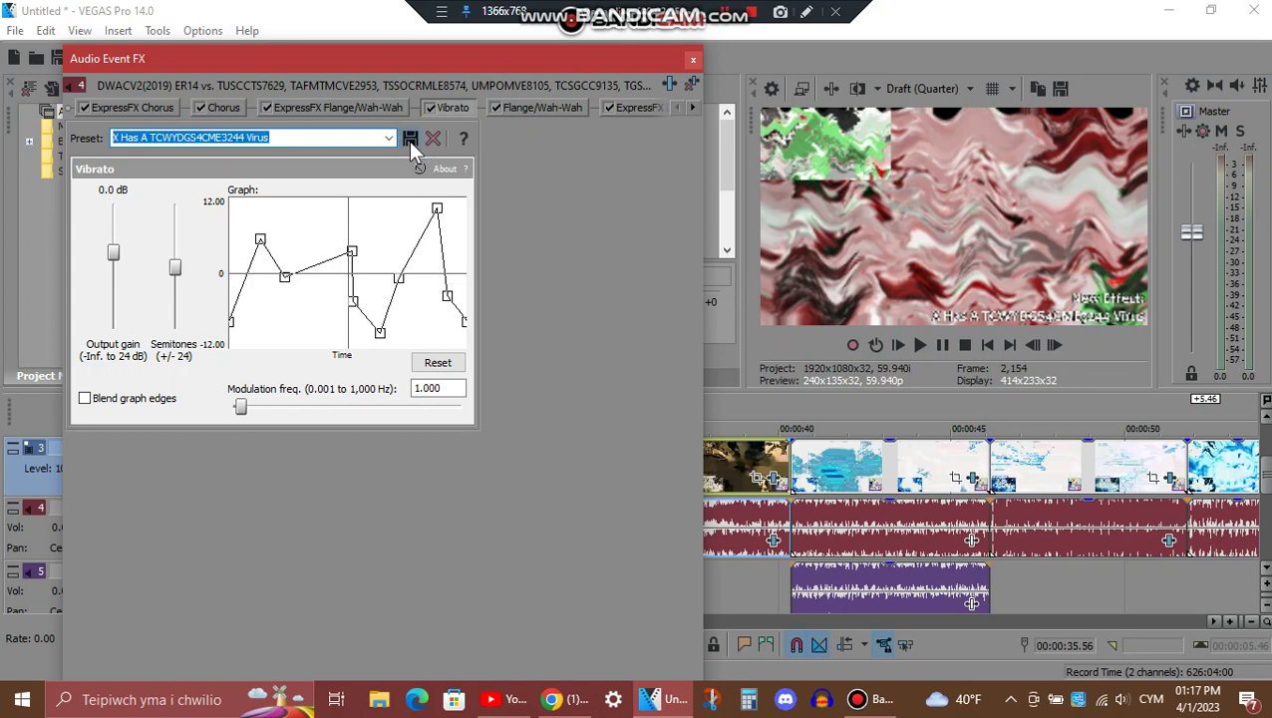
Step: Review the Flange/Wah-Wah and ExpressFX Distortion settings, and close the audio event effects
left_click(544, 109)
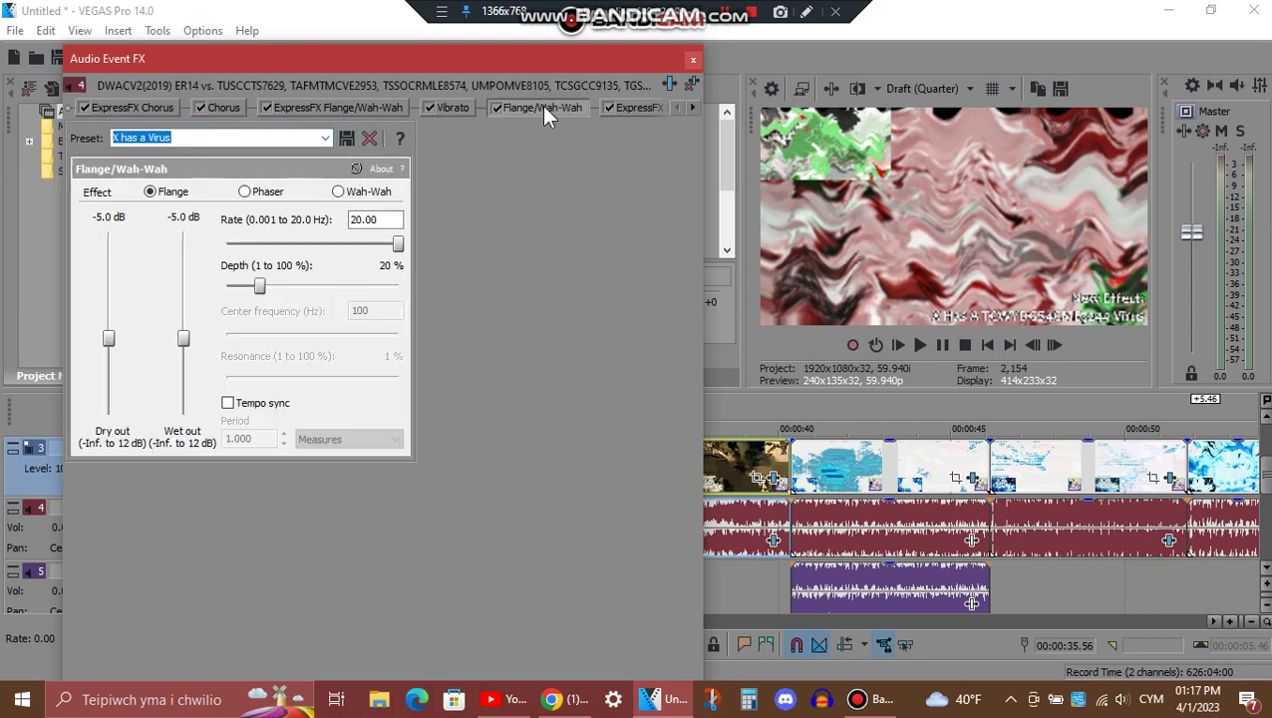
left_click(694, 110)
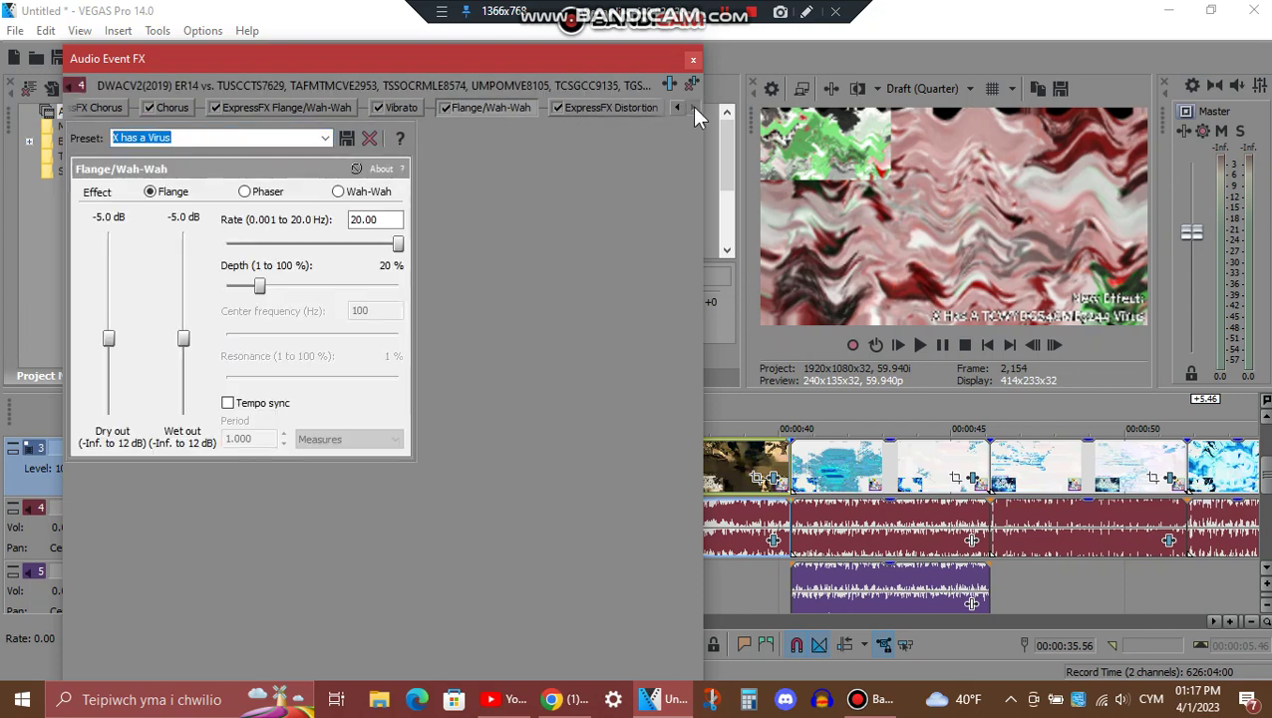
left_click(601, 109)
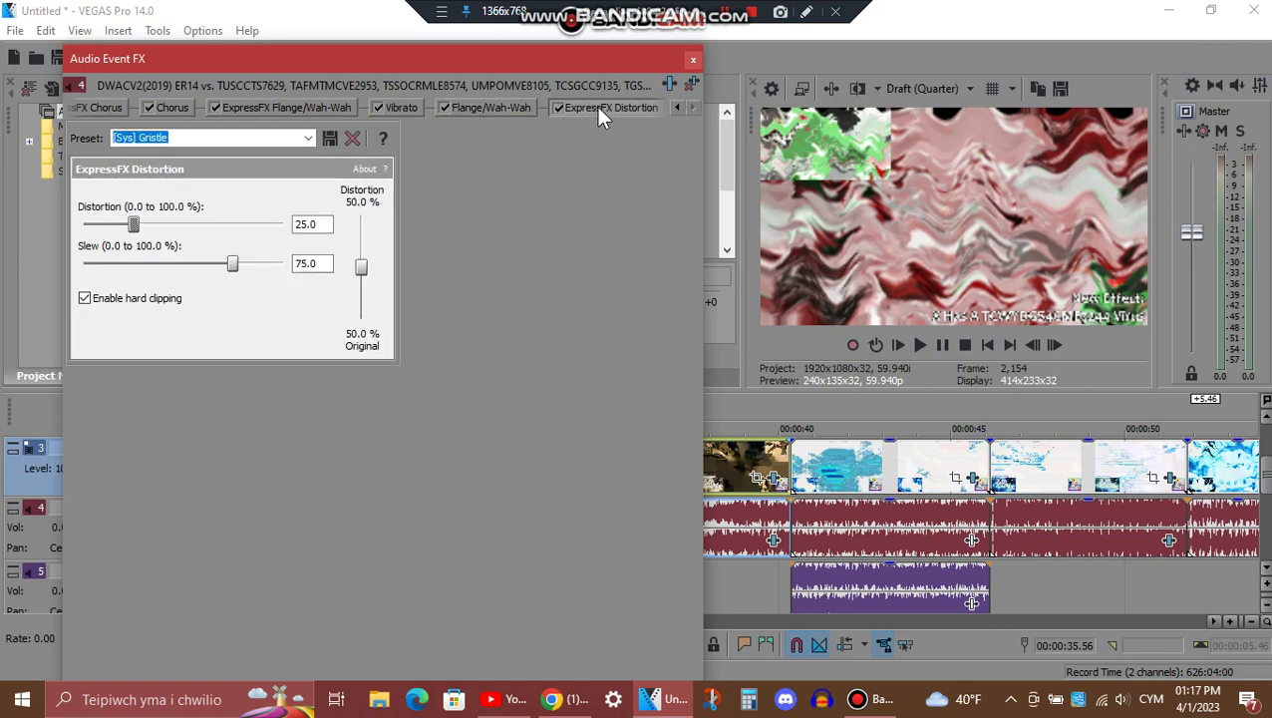
left_click(691, 59)
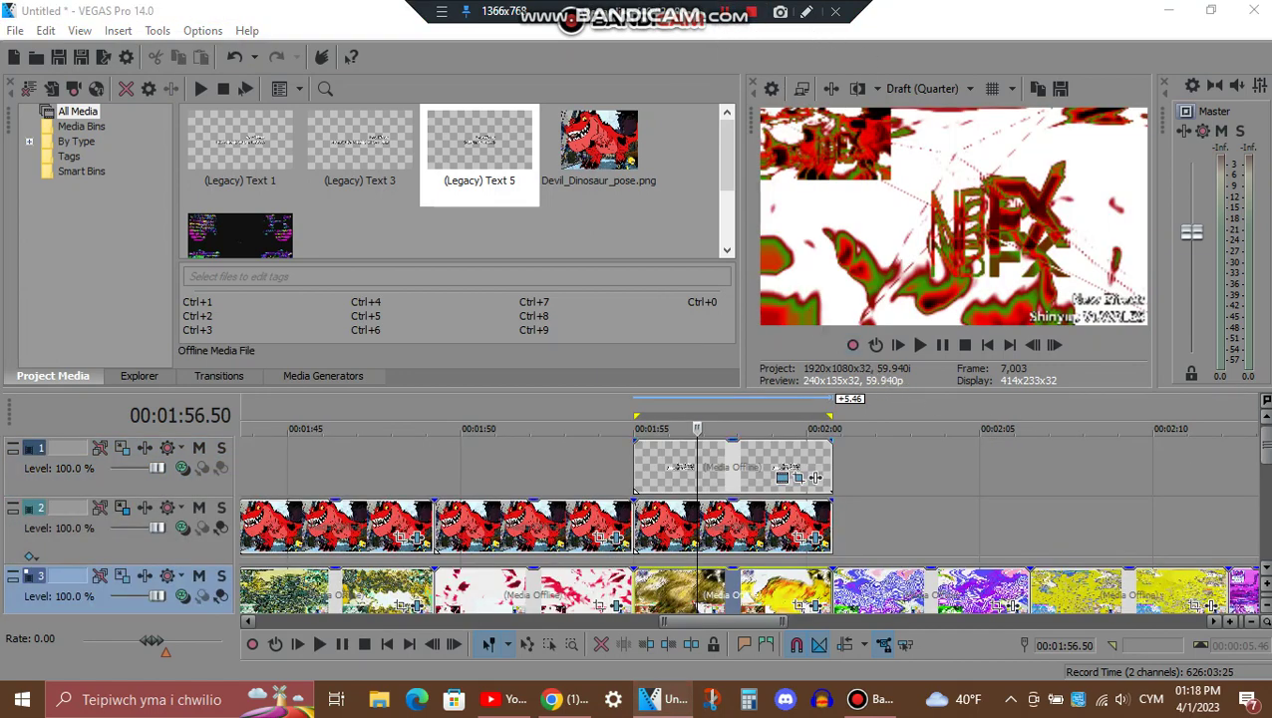
Step: Open the video effects of the track 3 event at 00:01:56.50 and review its Glow and Light Rays settings
left_click(1266, 570)
left_click(1266, 570)
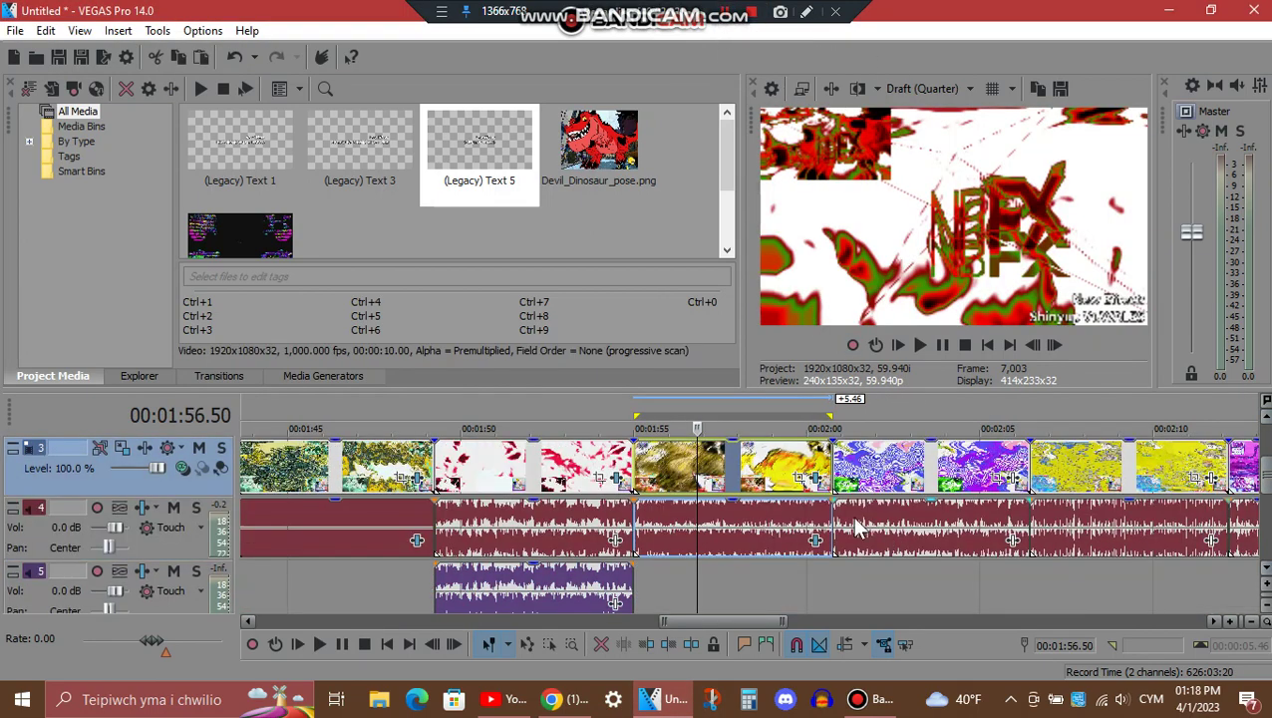
left_click(813, 482)
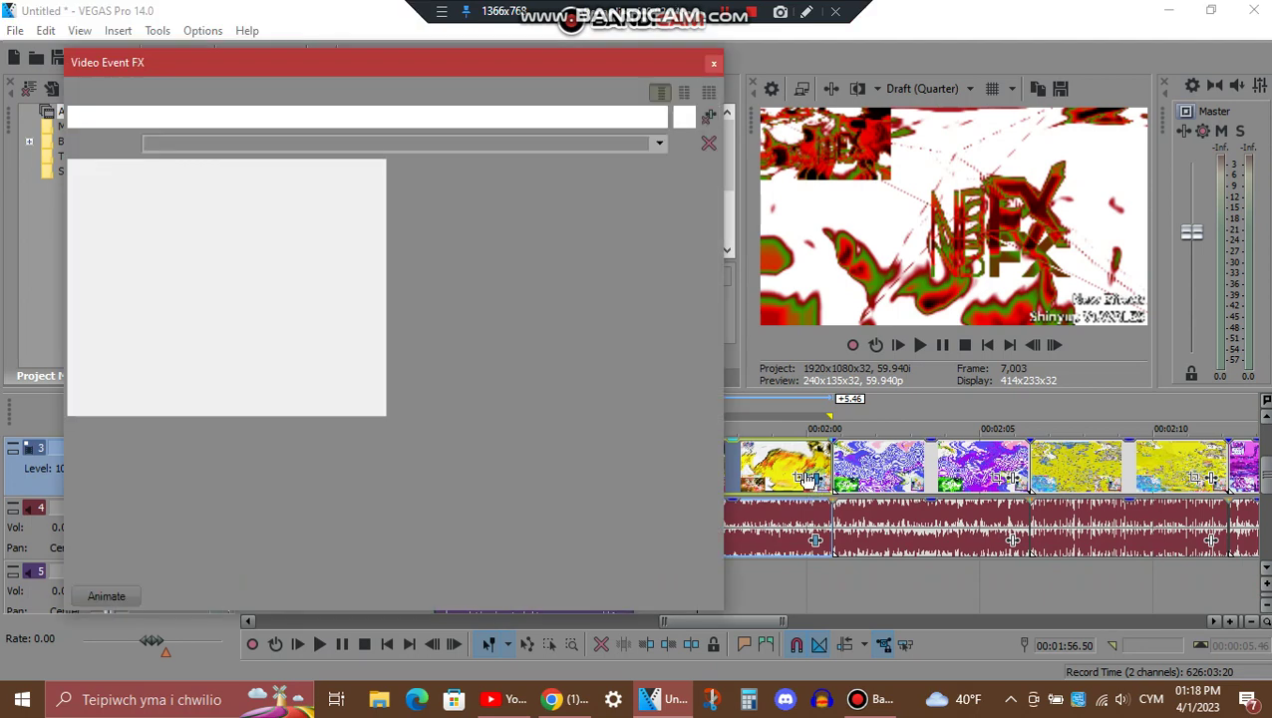
left_click(629, 117)
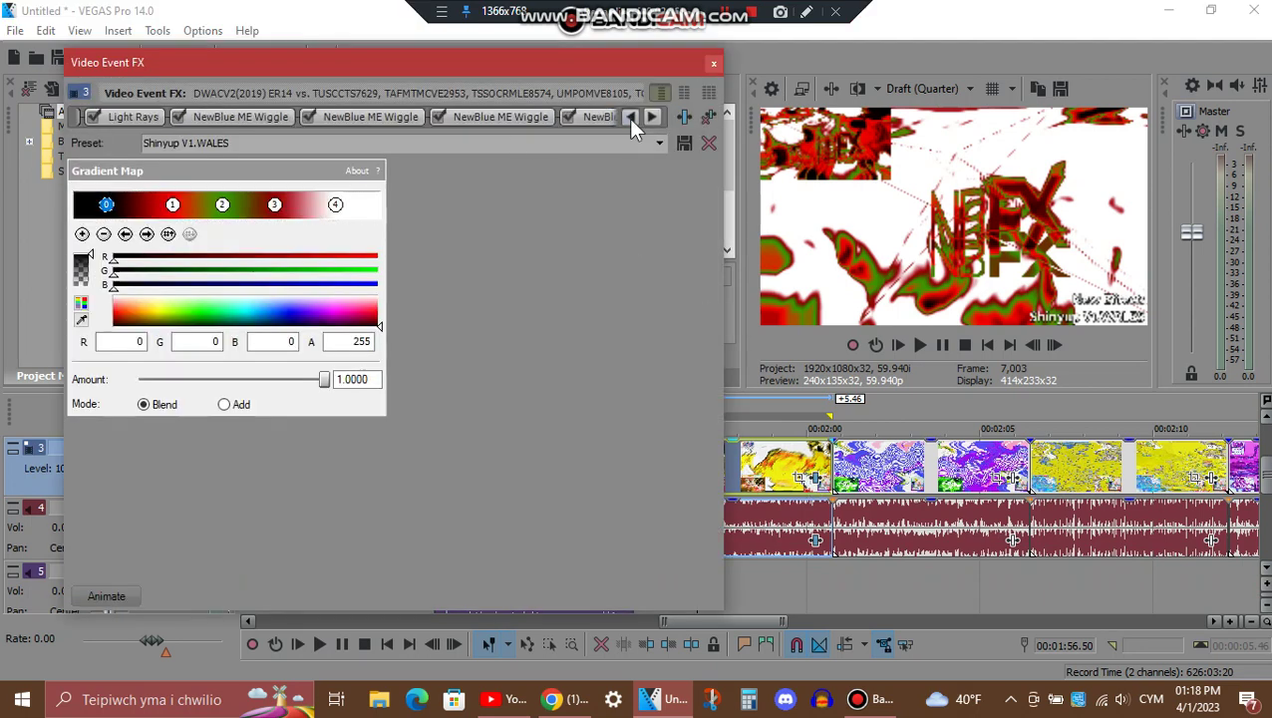
left_click(628, 118)
left_click(628, 118)
left_click(175, 114)
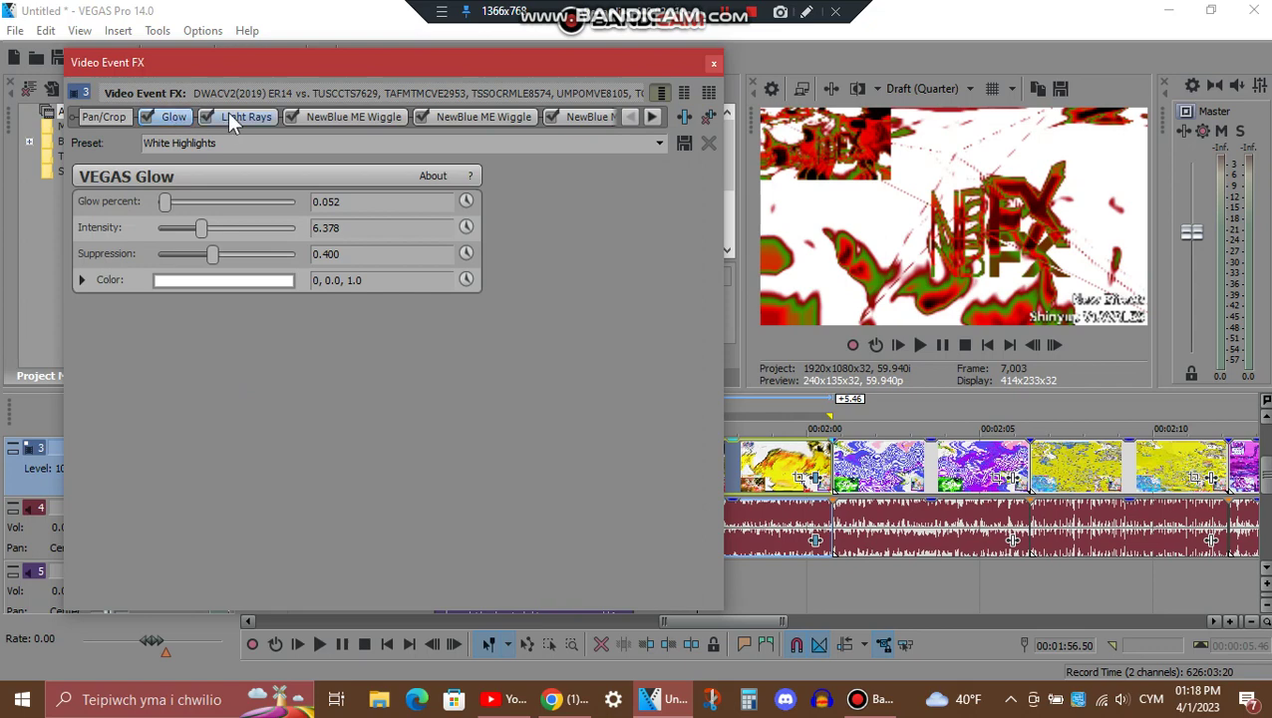
left_click(229, 118)
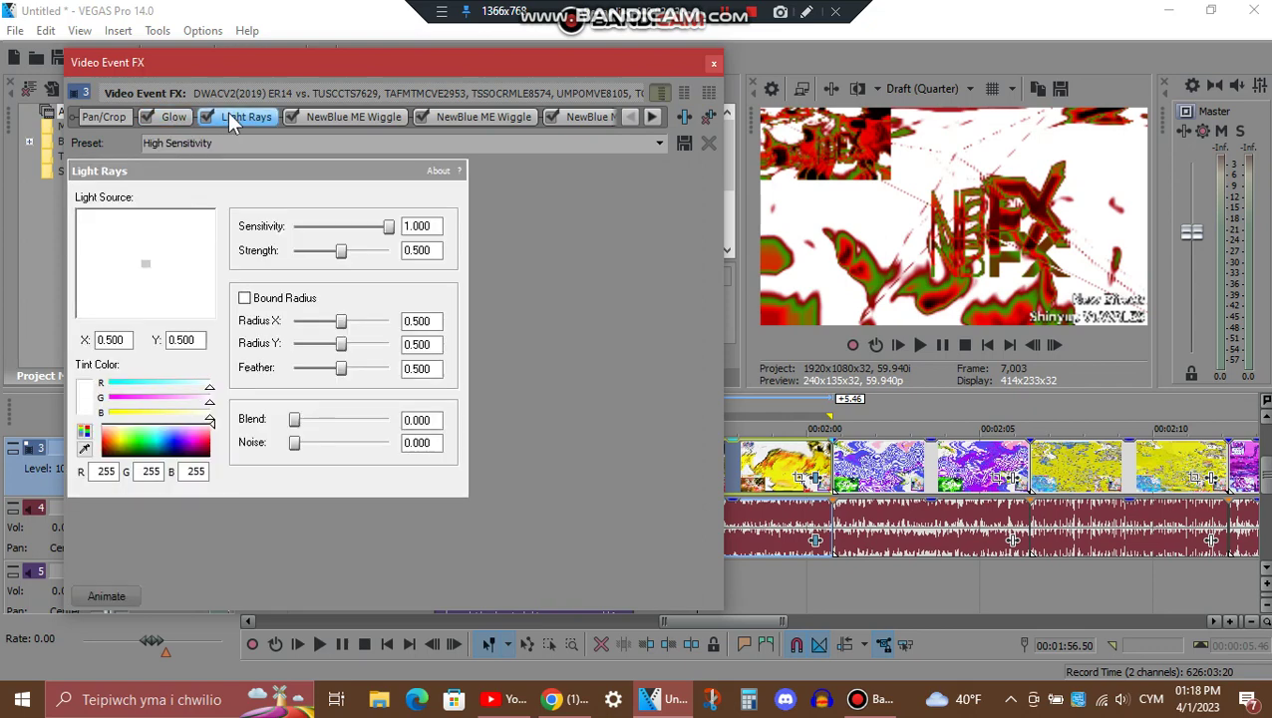
Step: Review the rate, strength, drift, edges and orientation settings of each NewBlue ME Wiggle effect in the chain
left_click(348, 116)
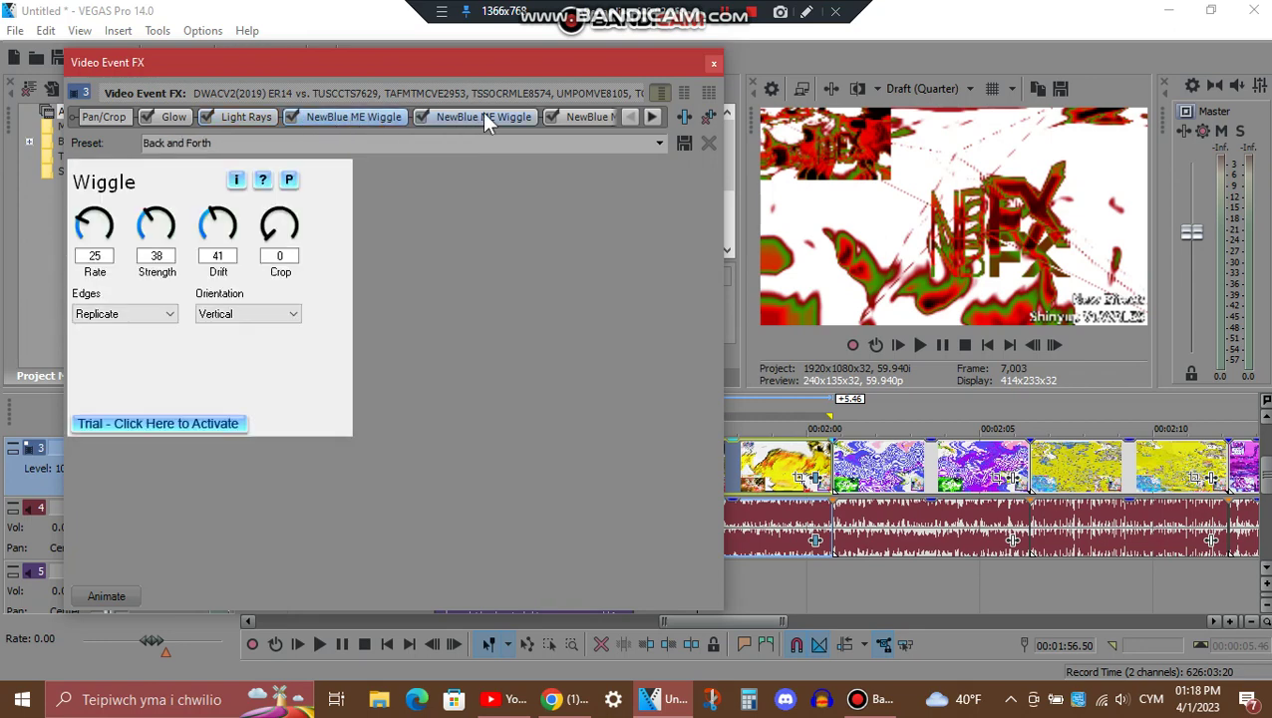
left_click(509, 117)
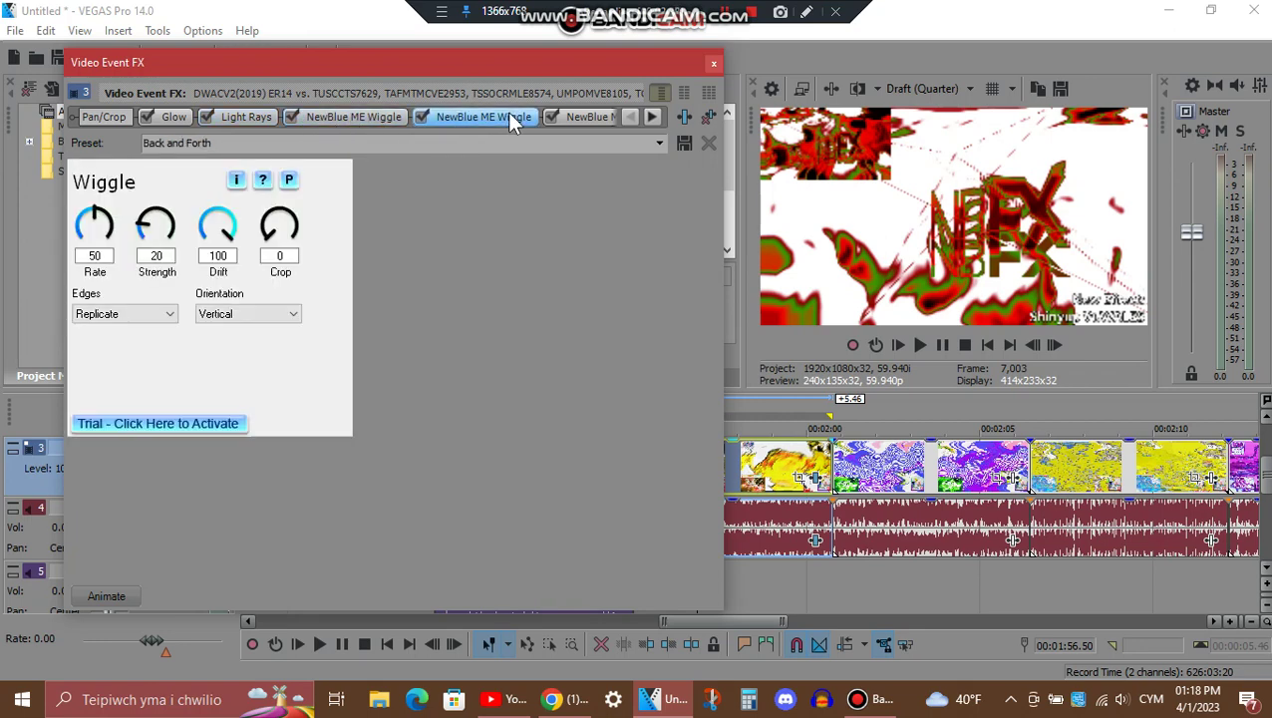
left_click(653, 117)
left_click(654, 117)
left_click(654, 117)
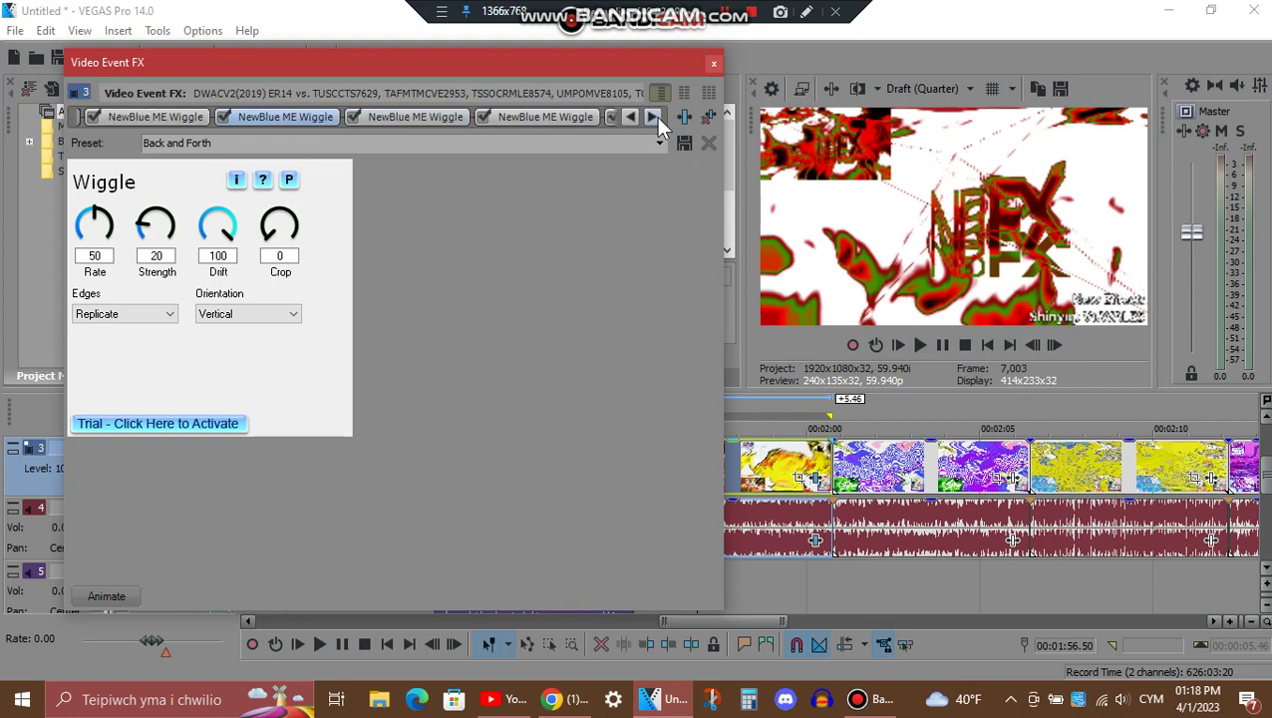
left_click(430, 118)
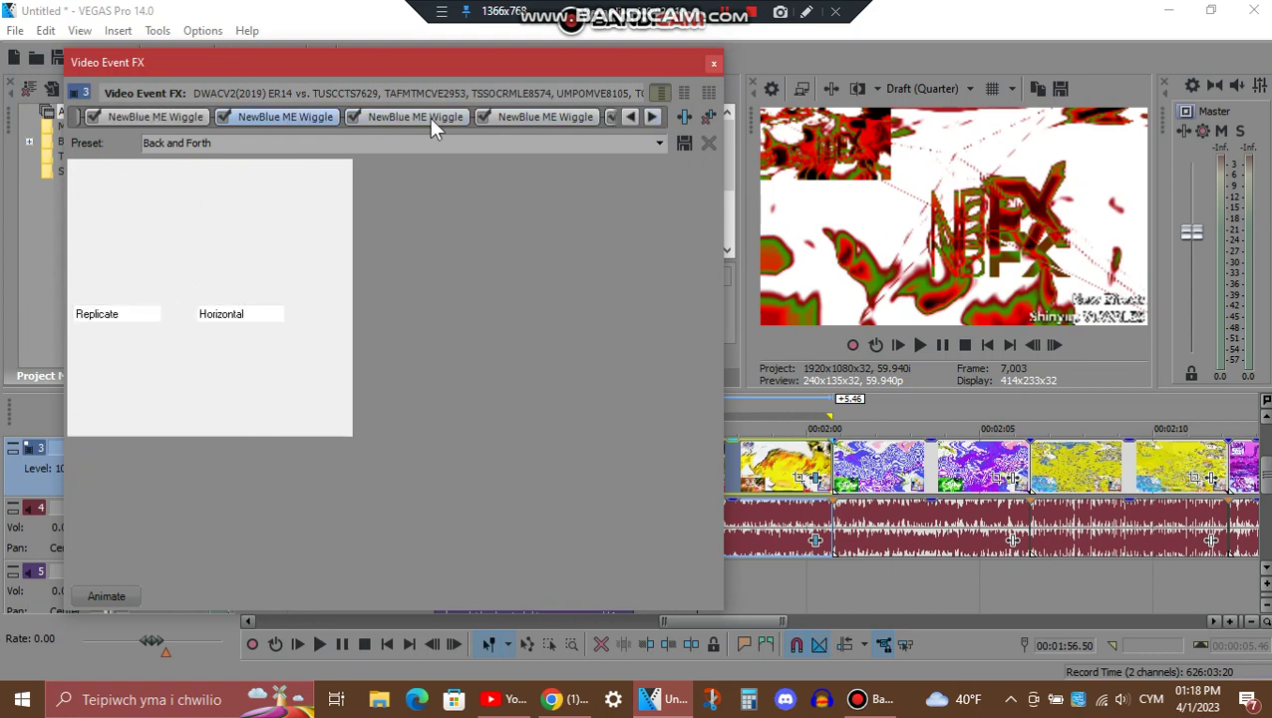
left_click(536, 118)
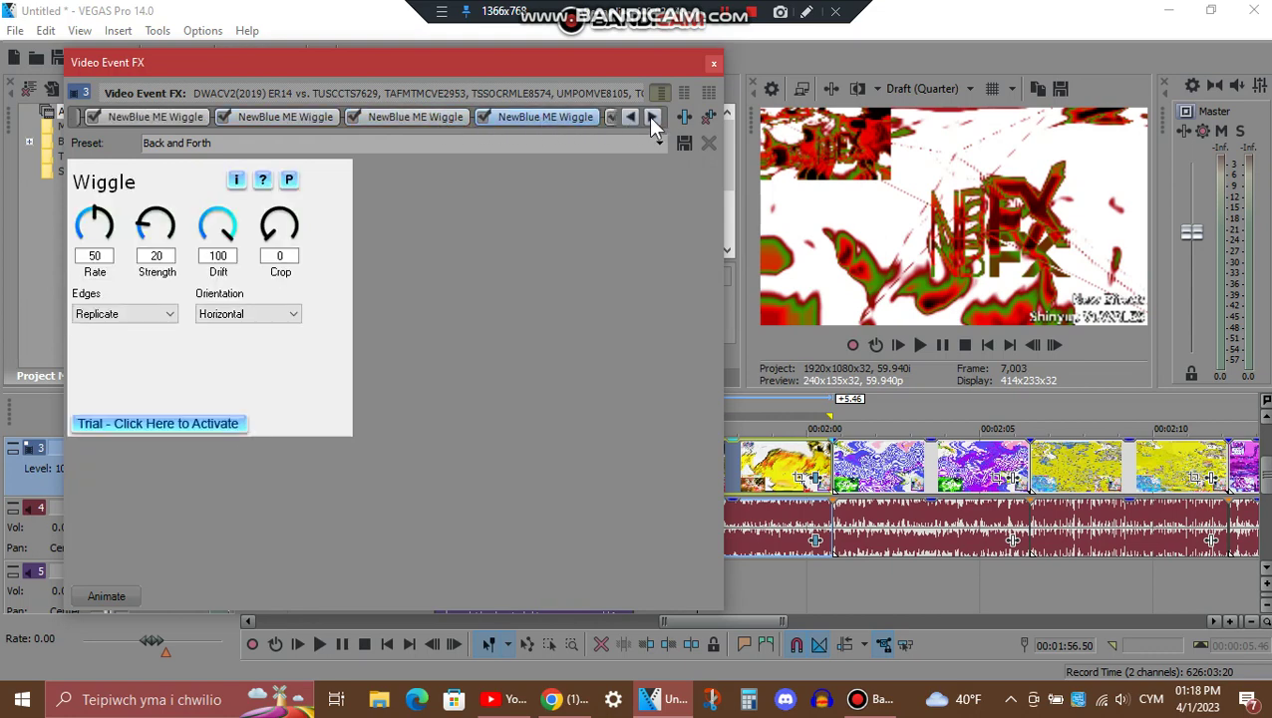
left_click(541, 119)
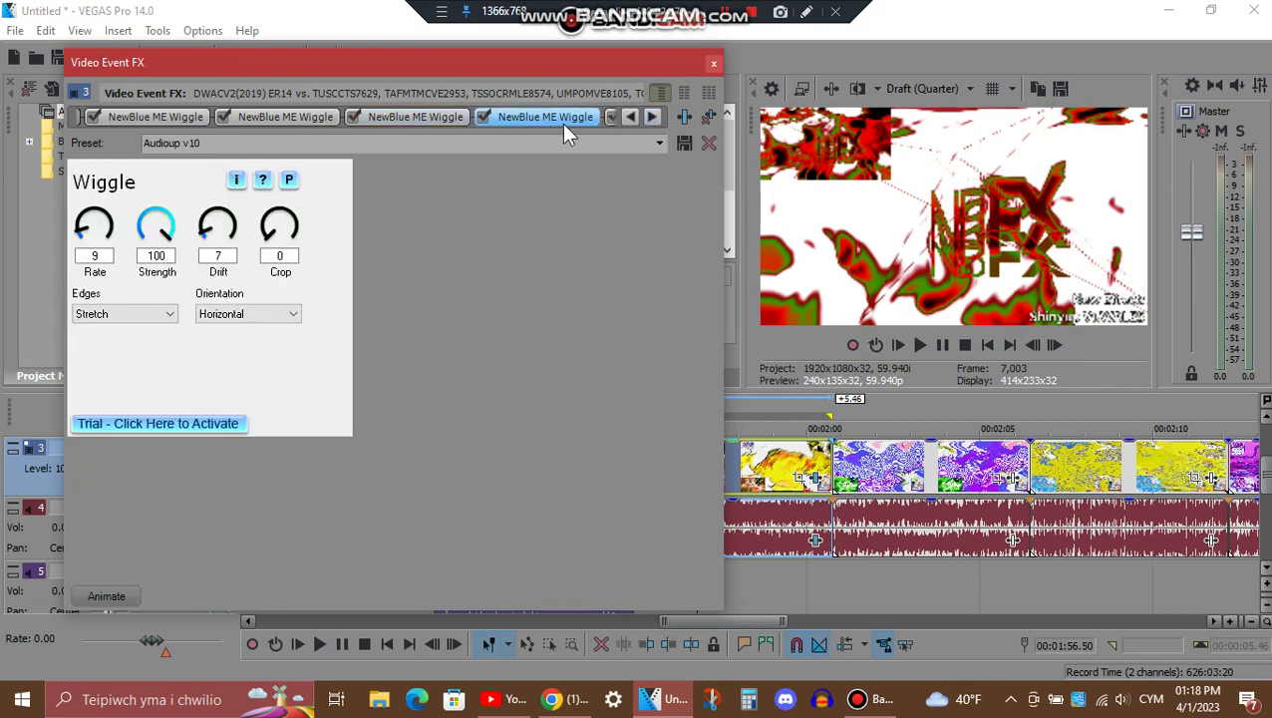
left_click(652, 118)
Step: Annotate the screen with the red text "You'll need 5 NewBlueFX Wiggles" using Bandicam's drawing tools, and close the drawing mode
left_click(807, 11)
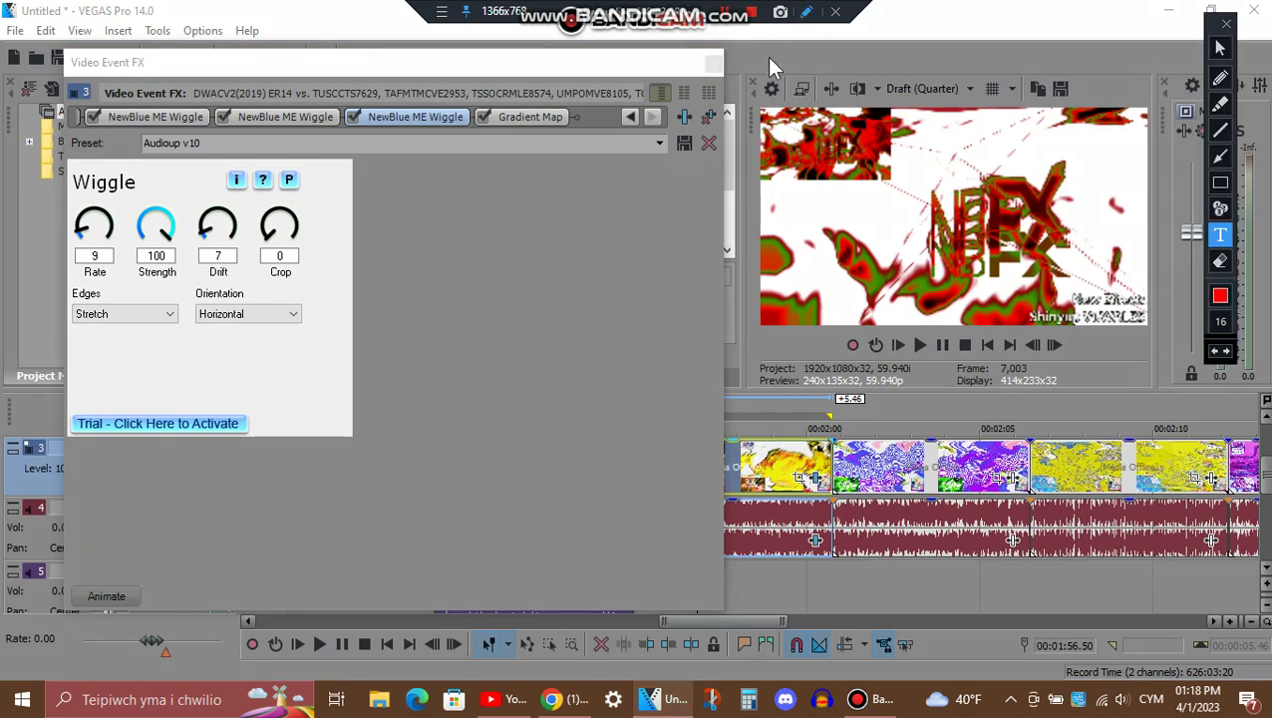
left_click(480, 267)
type("Y")
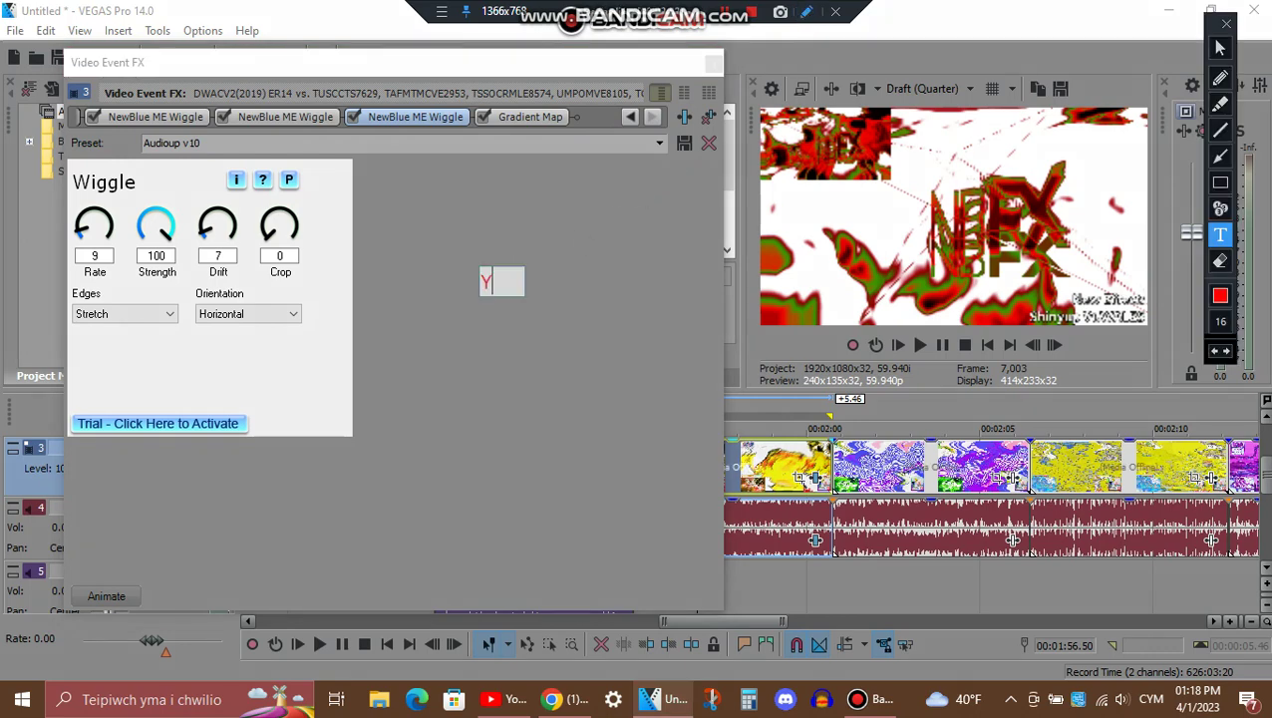
type("ou'll need ")
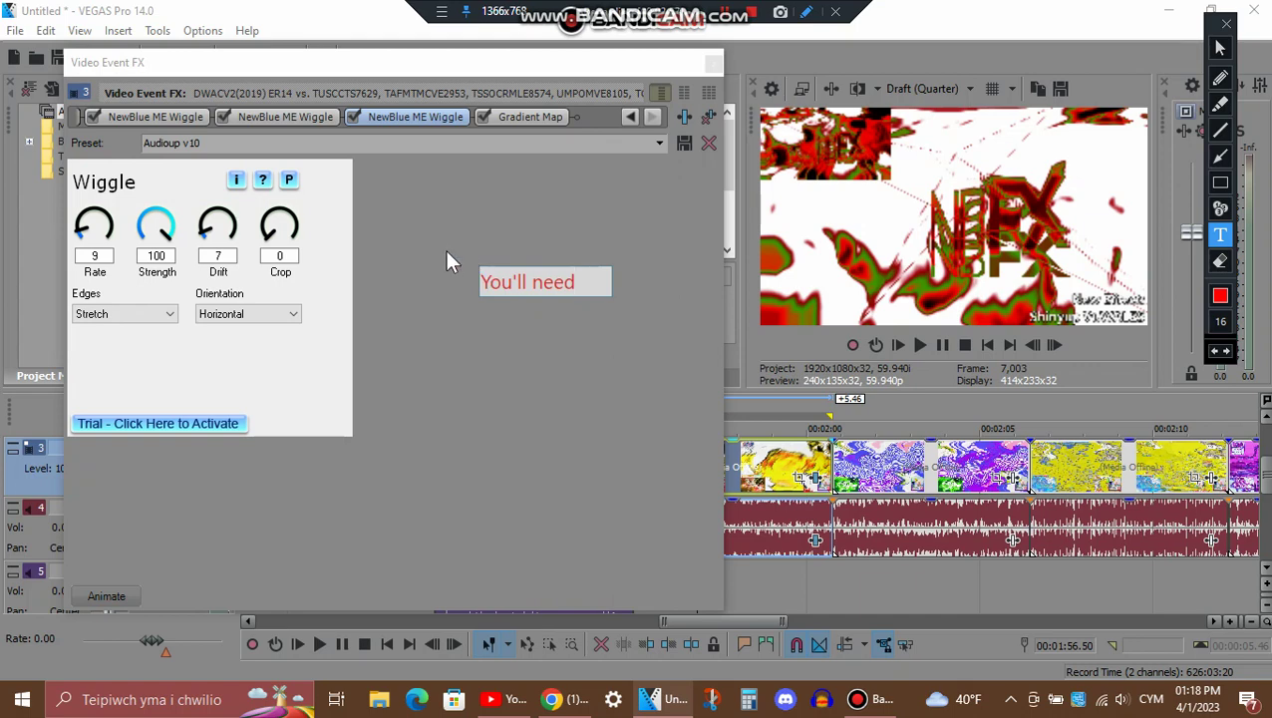
type("5 NewBlue")
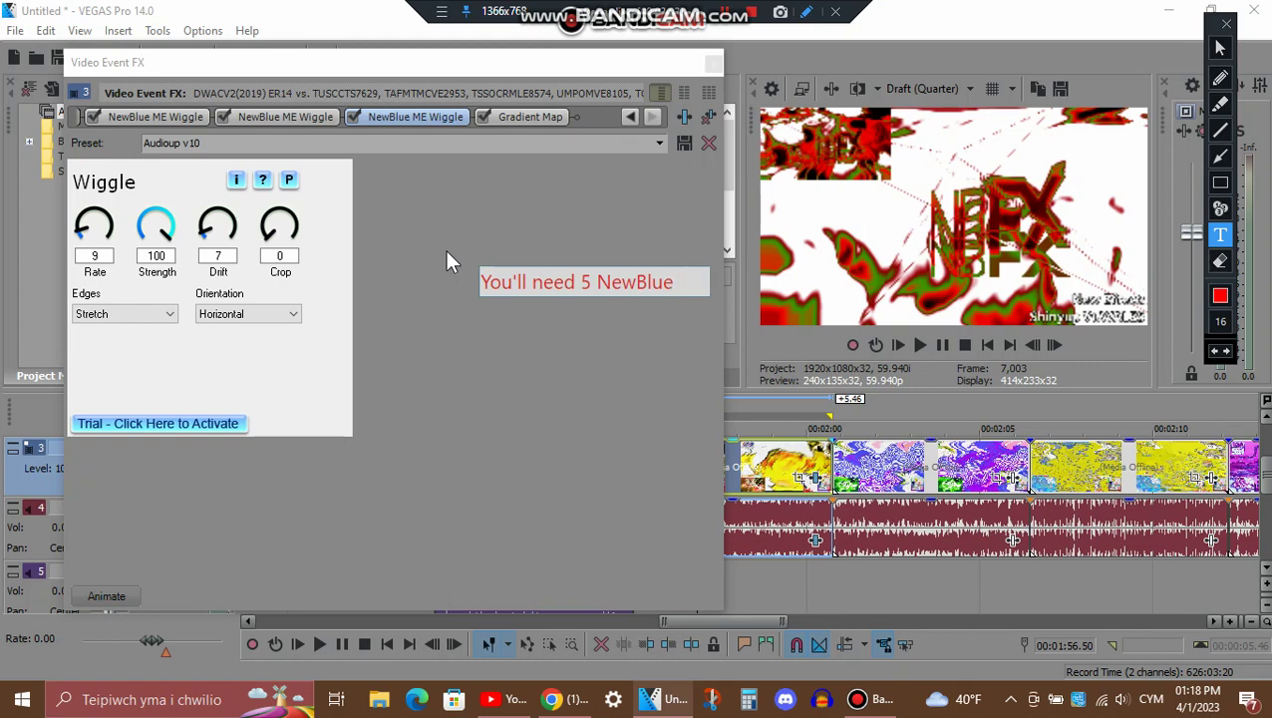
type(" ME")
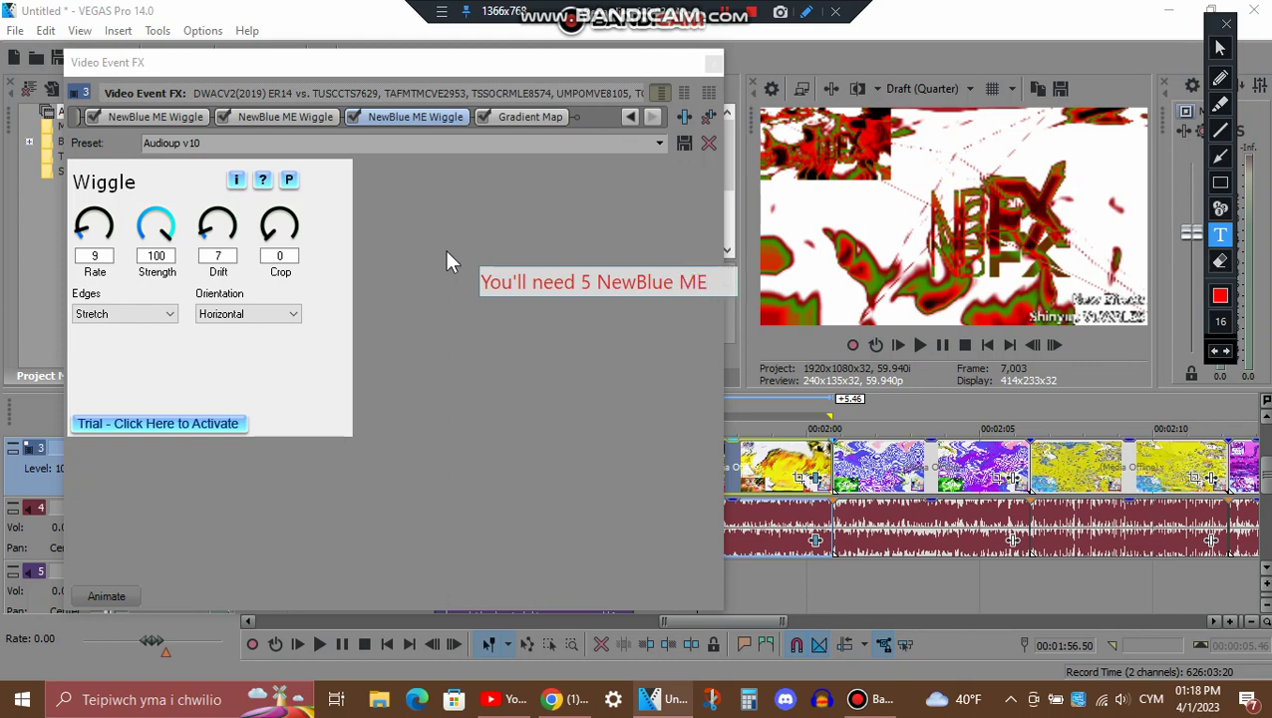
key("BackSpace")
key("BackSpace")
key("BackSpace")
type("FX Wiggles")
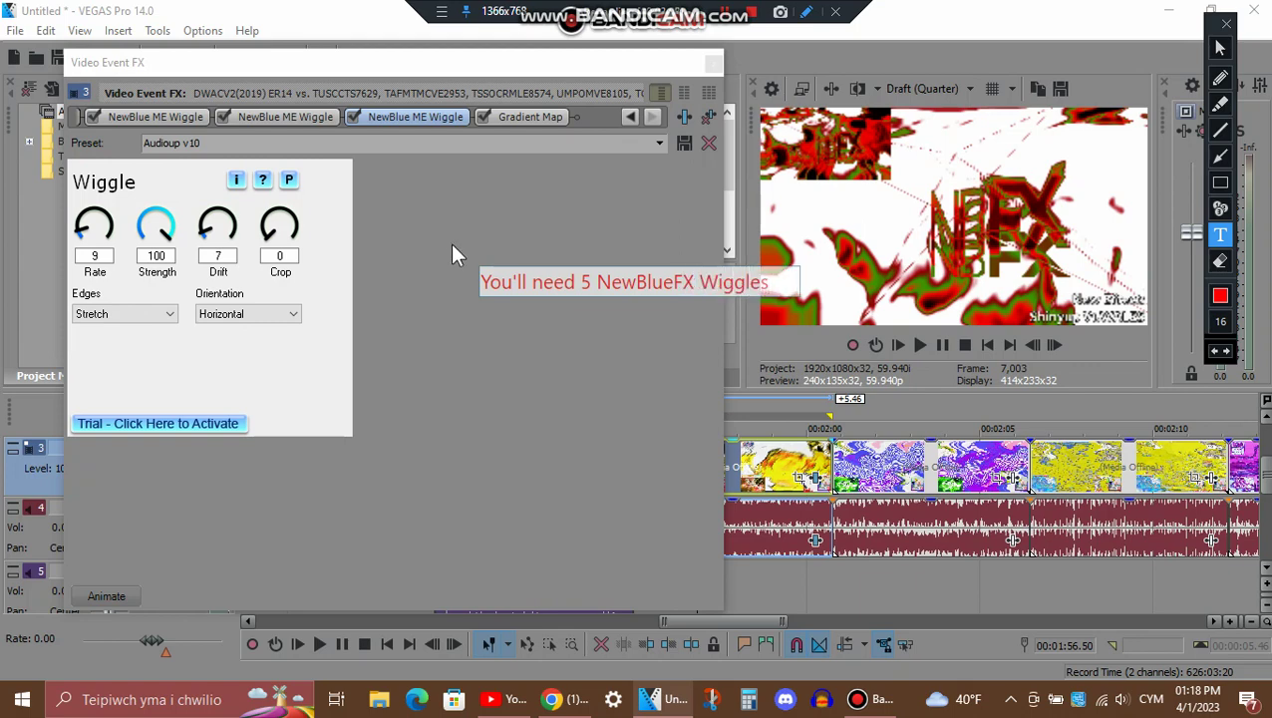
left_click(1226, 23)
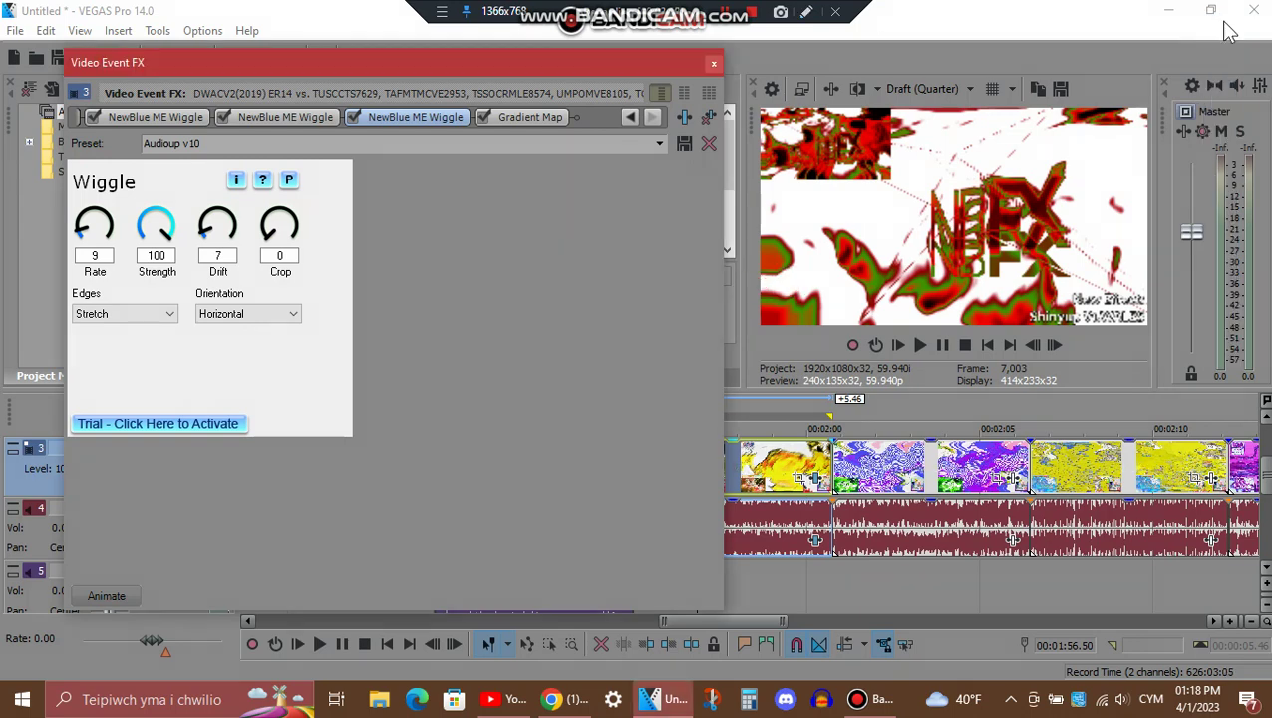
Step: Review the Gradient Map settings, inspecting the RGB values of each color point from 0 through 4
left_click(506, 120)
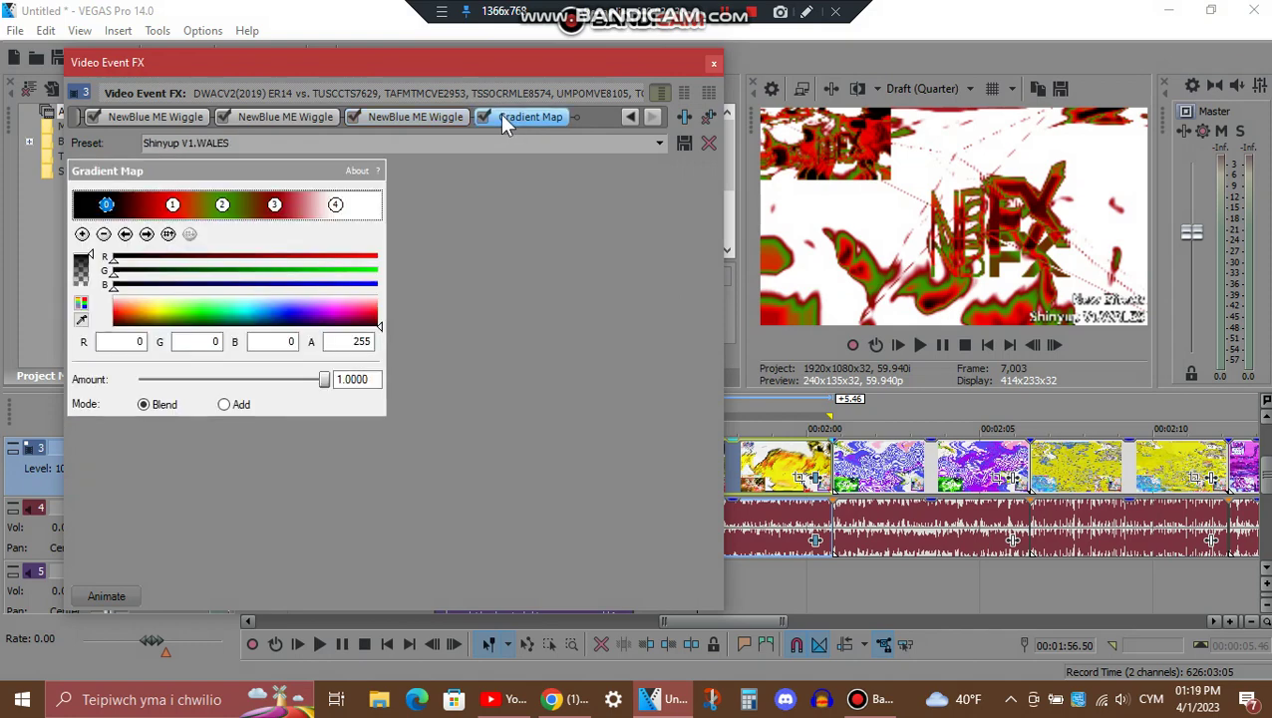
left_click(147, 235)
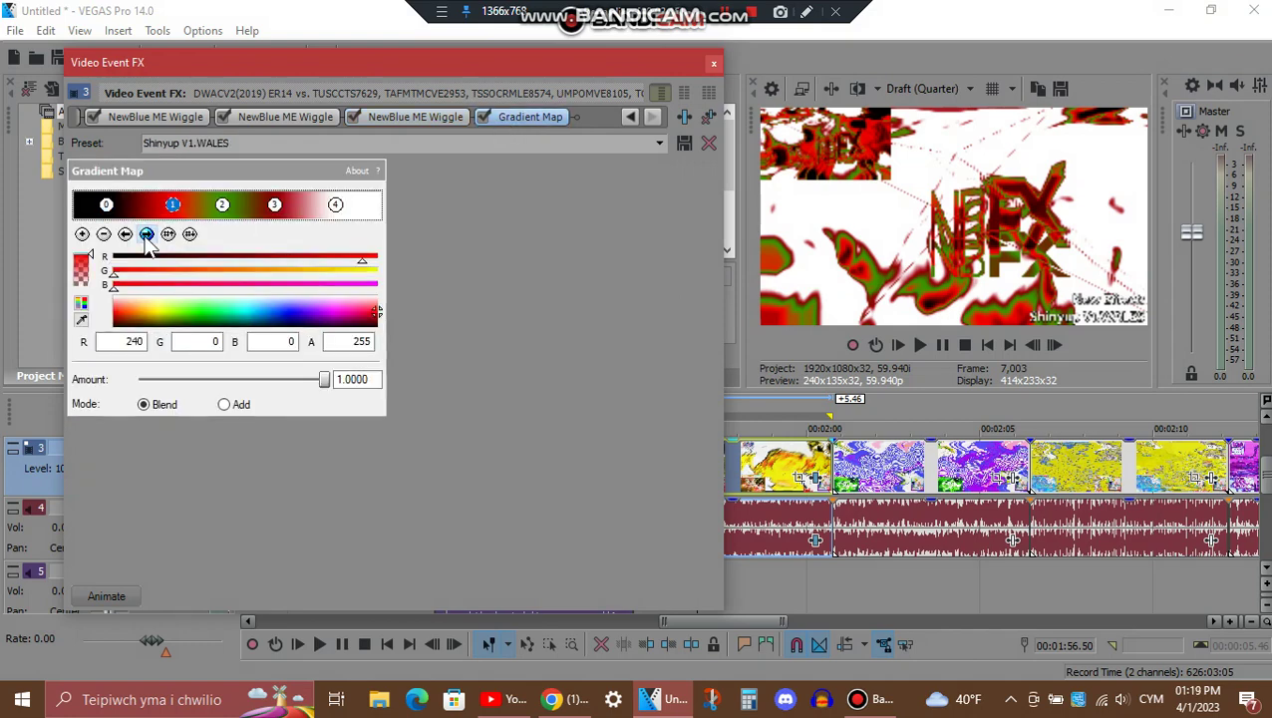
left_click(147, 234)
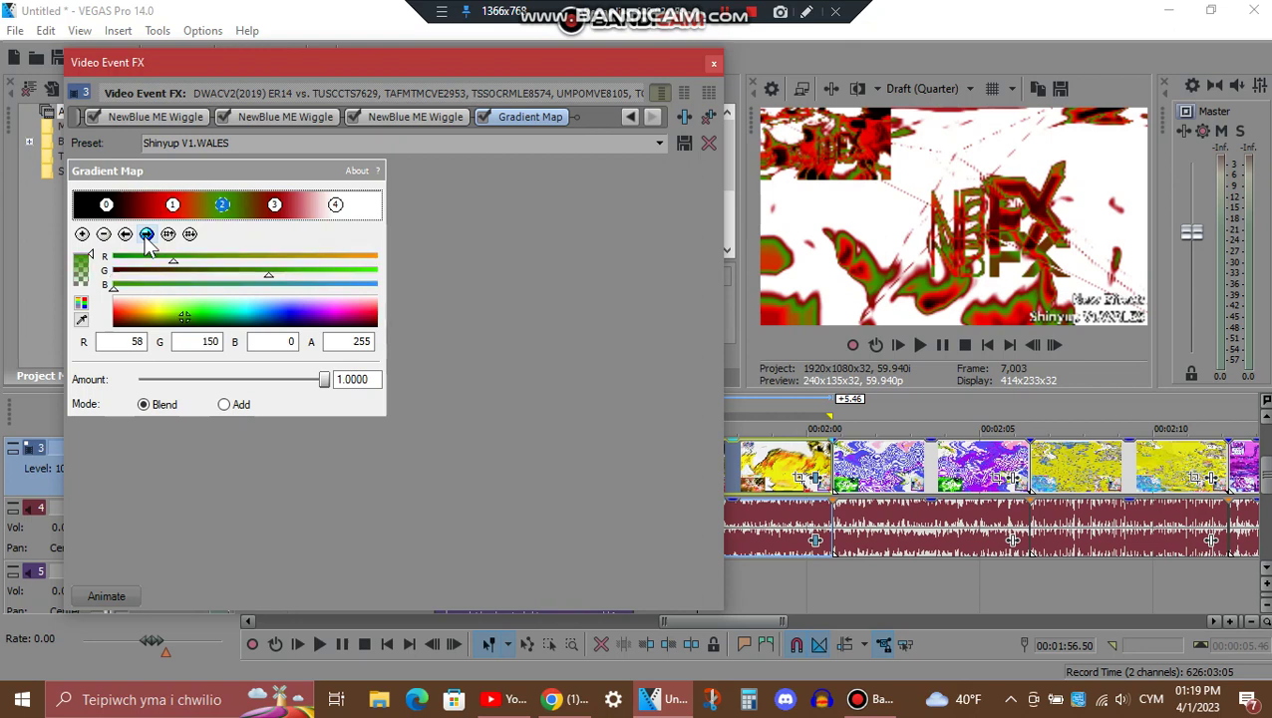
left_click(147, 234)
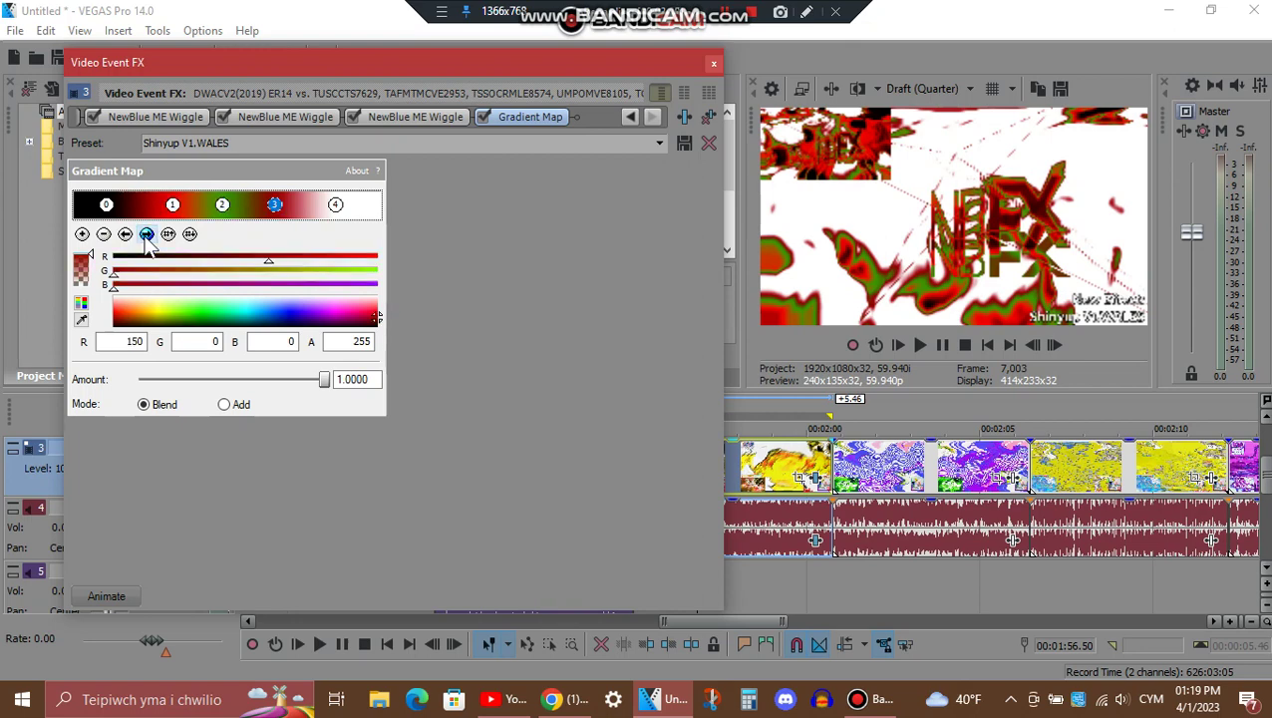
left_click(147, 235)
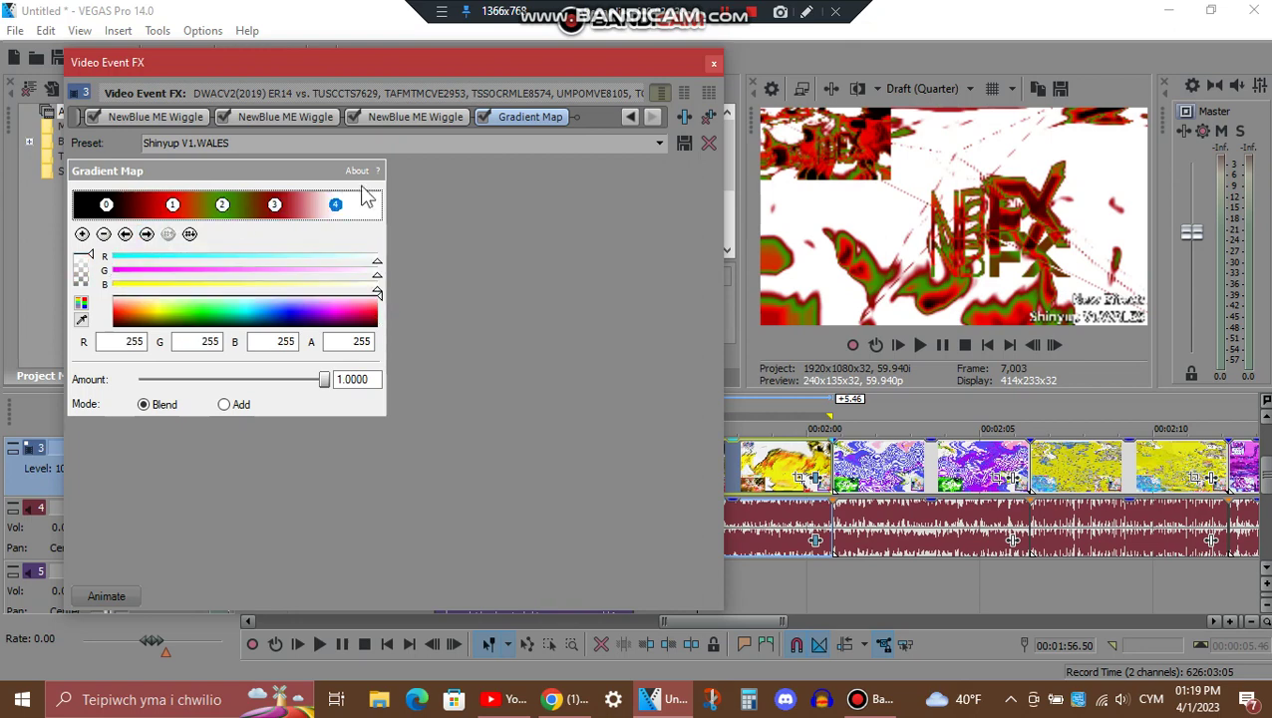
Step: Close the video effects, open the track 4 audio event's effects chain, and review its ExpressFX Chorus and IO/Volume settings
left_click(714, 66)
left_click(816, 541)
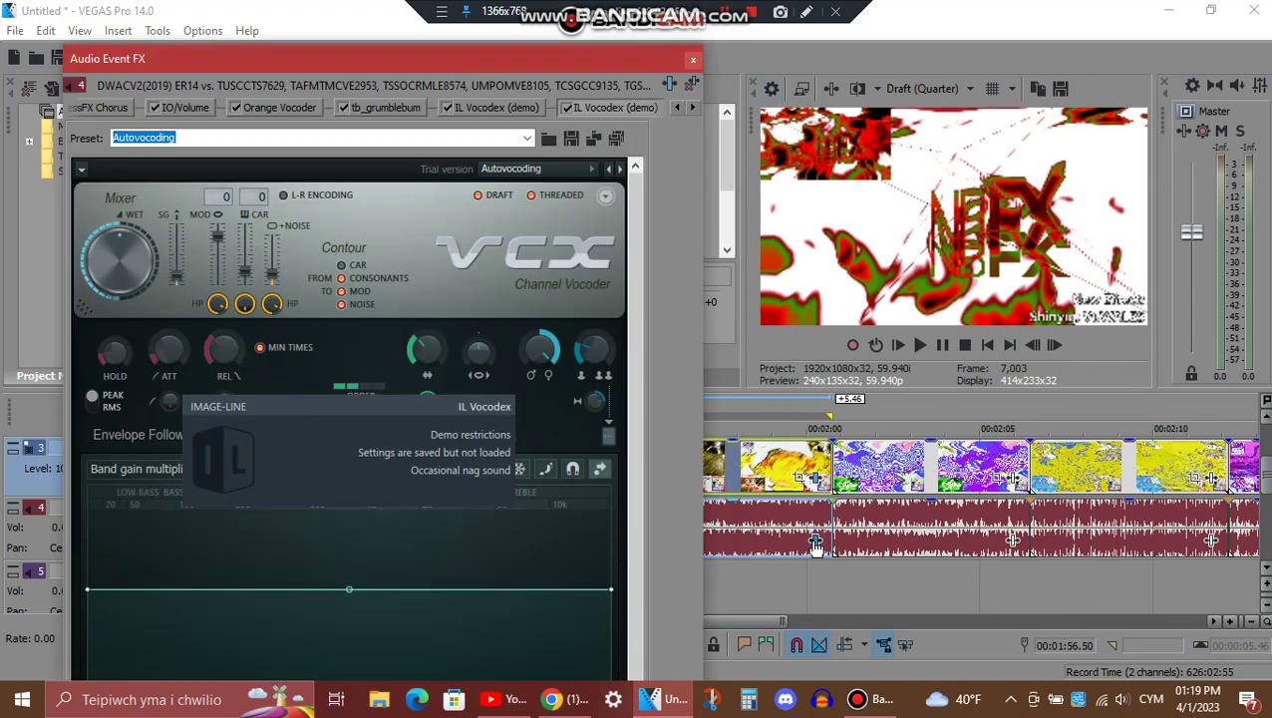
left_click(679, 106)
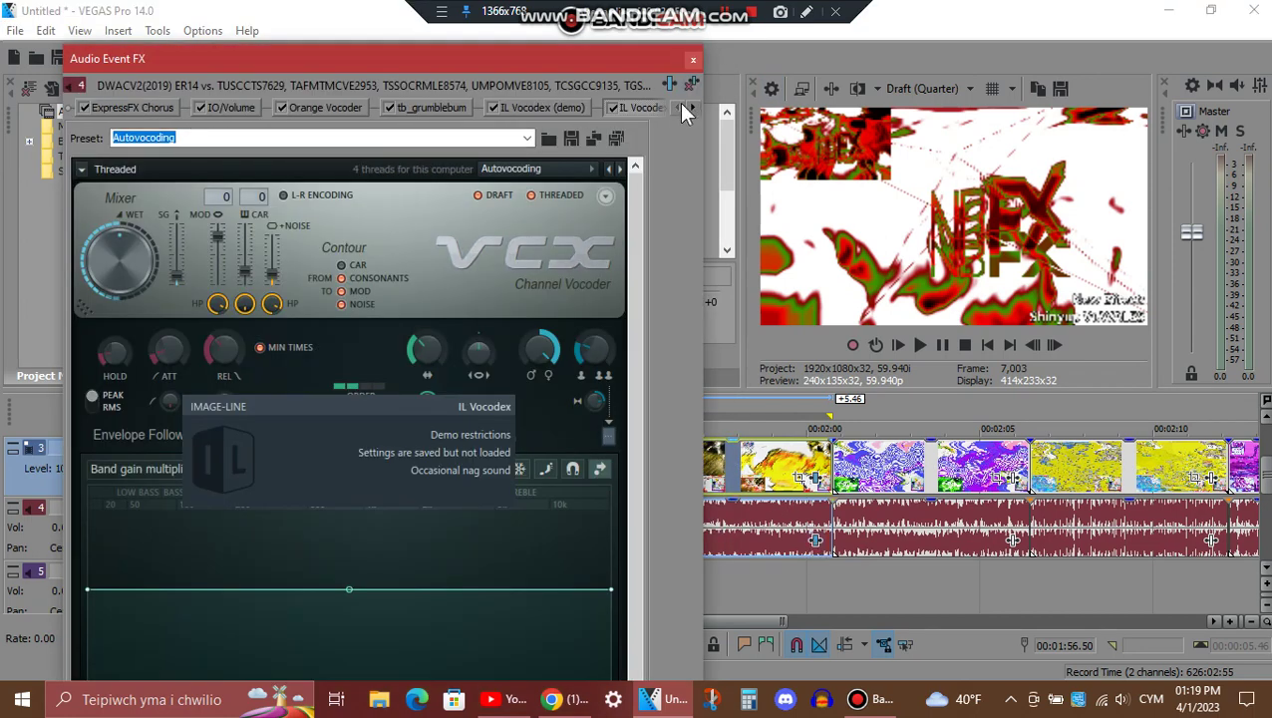
left_click(694, 108)
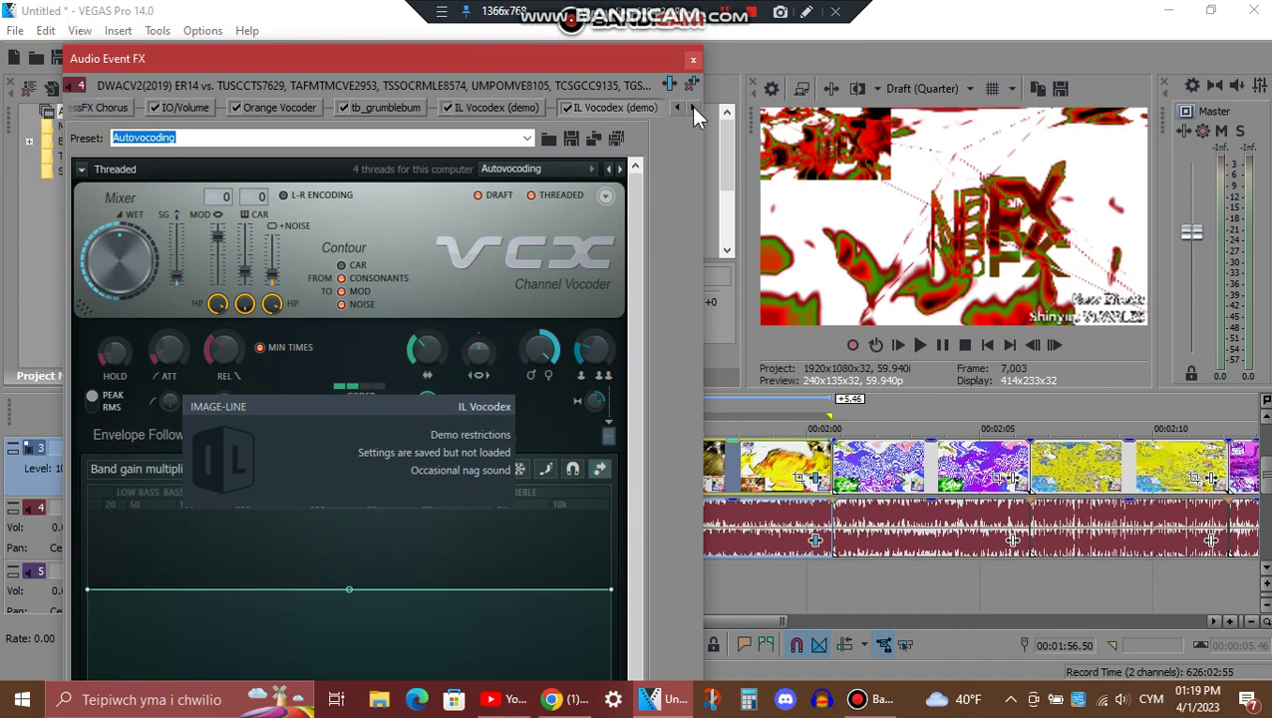
left_click(693, 108)
left_click(170, 107)
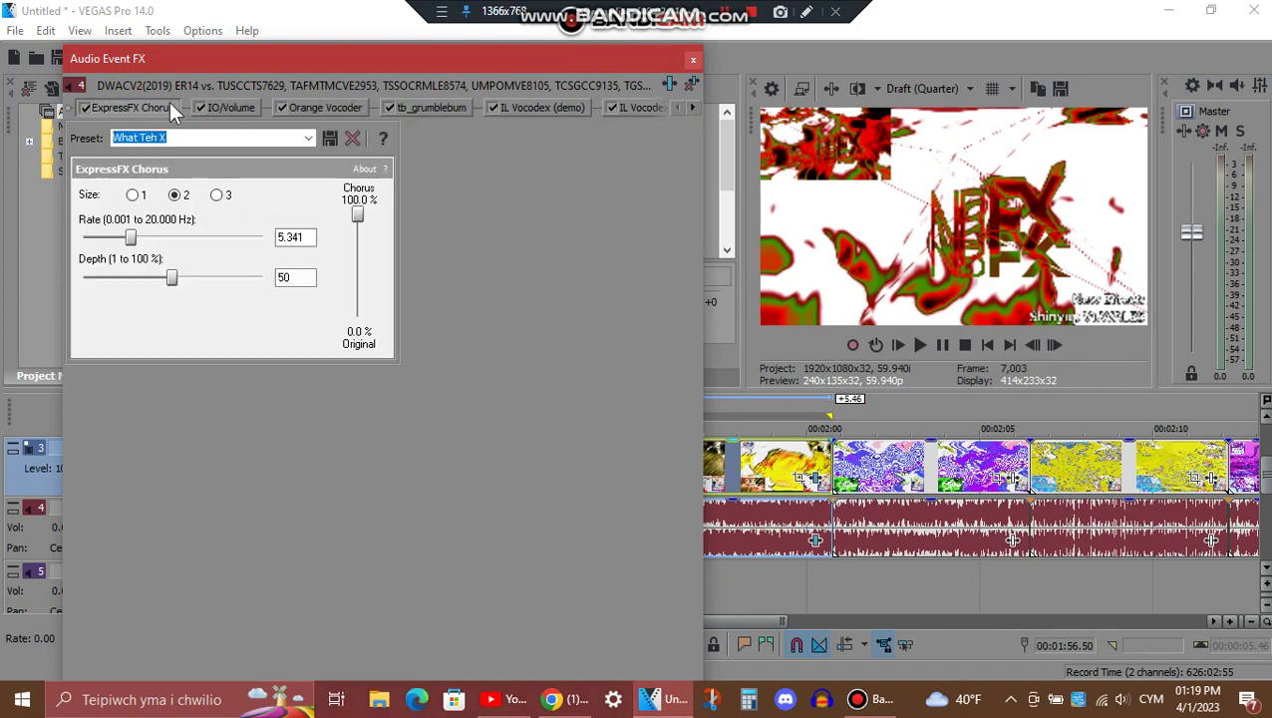
left_click(247, 105)
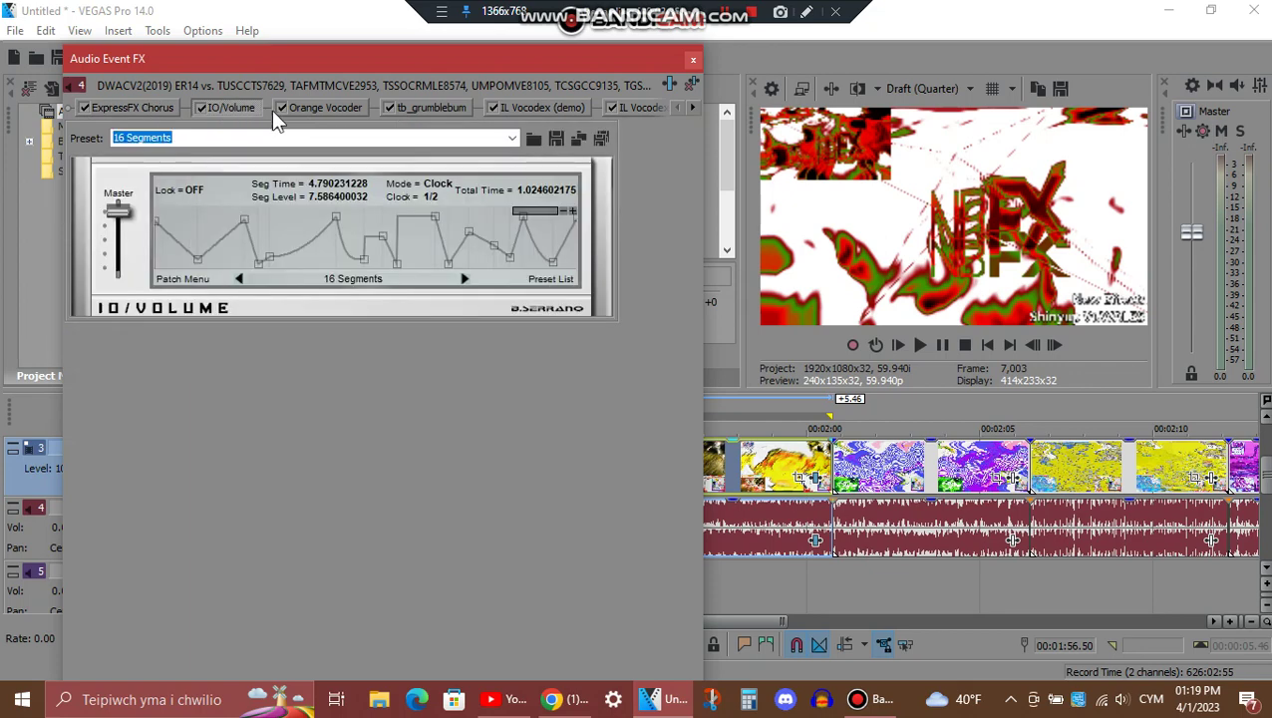
Step: Review the Orange Vocoder settings, pointing out BASIQUE in its preset list, and inspect the tb_grumblebum settings and process options
left_click(349, 107)
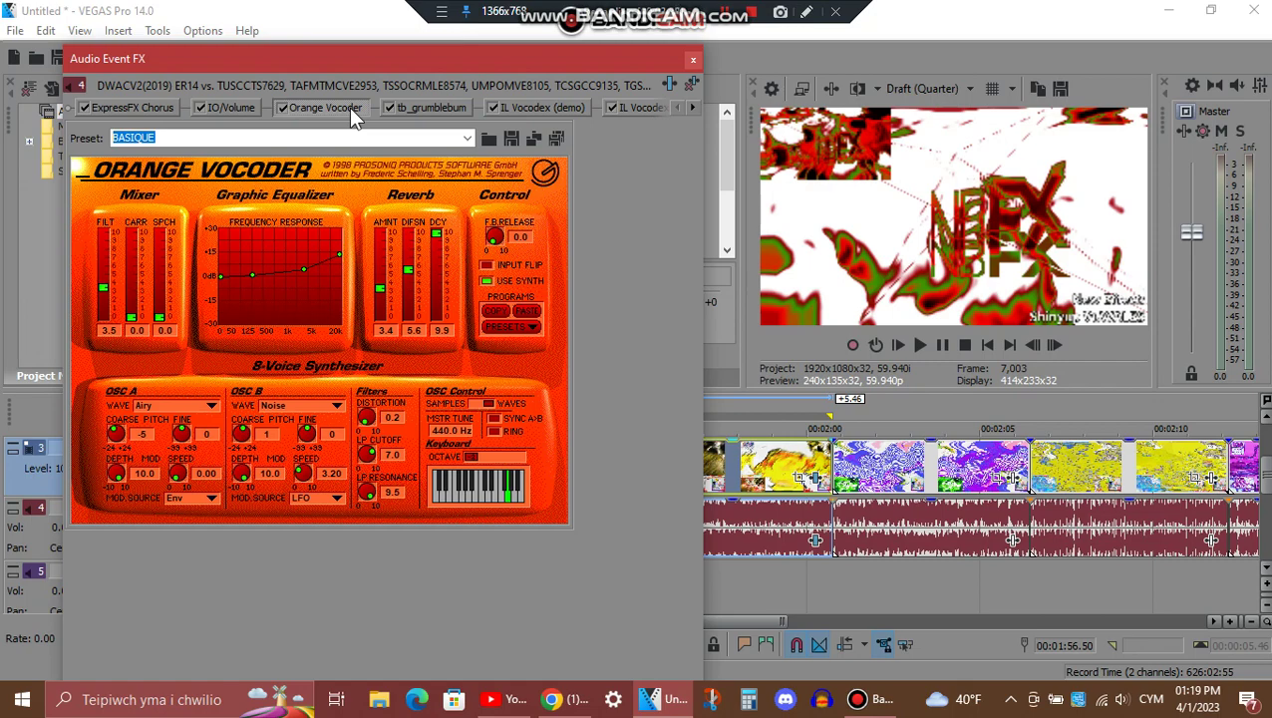
left_click(468, 138)
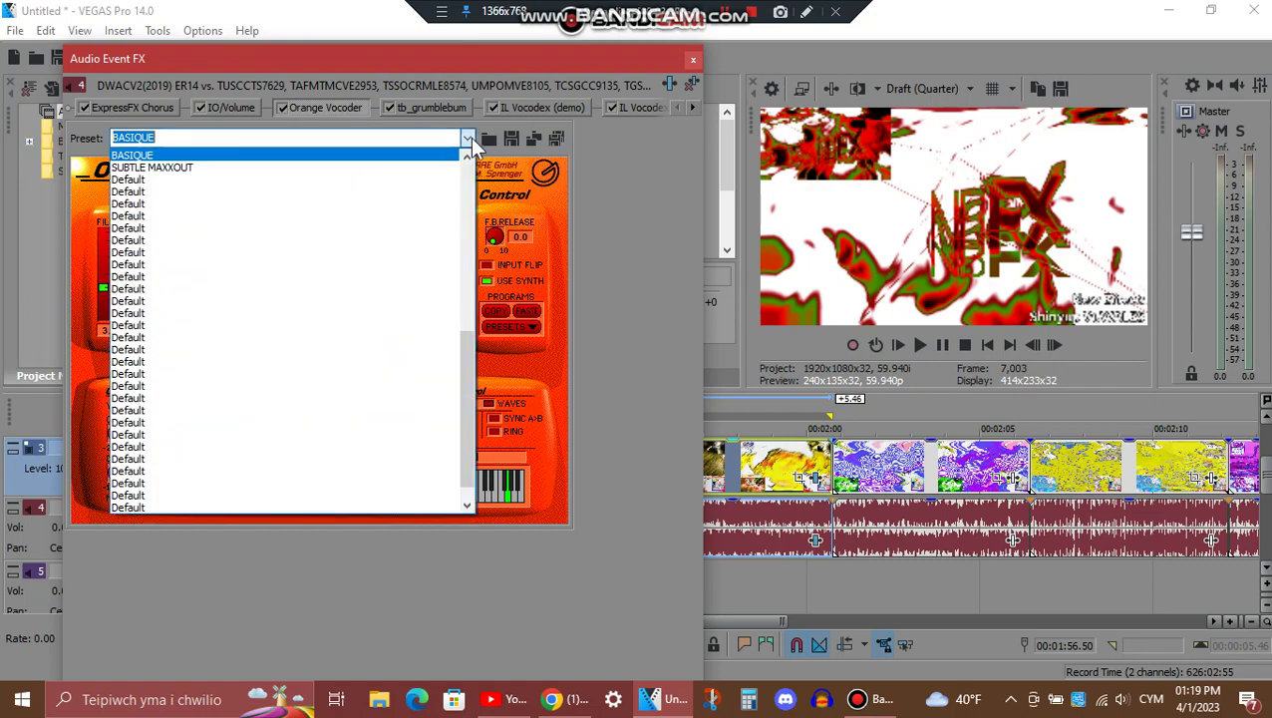
left_click_drag(466, 361, 472, 226)
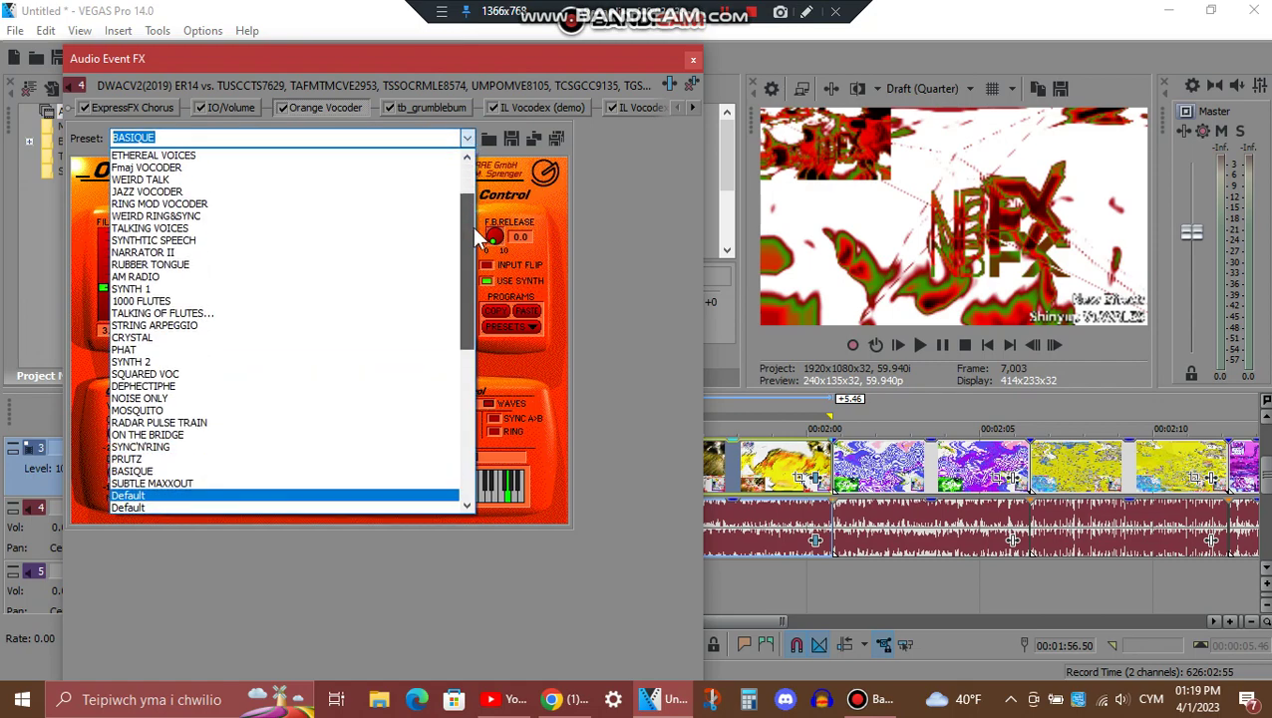
left_click(123, 472)
left_click(434, 107)
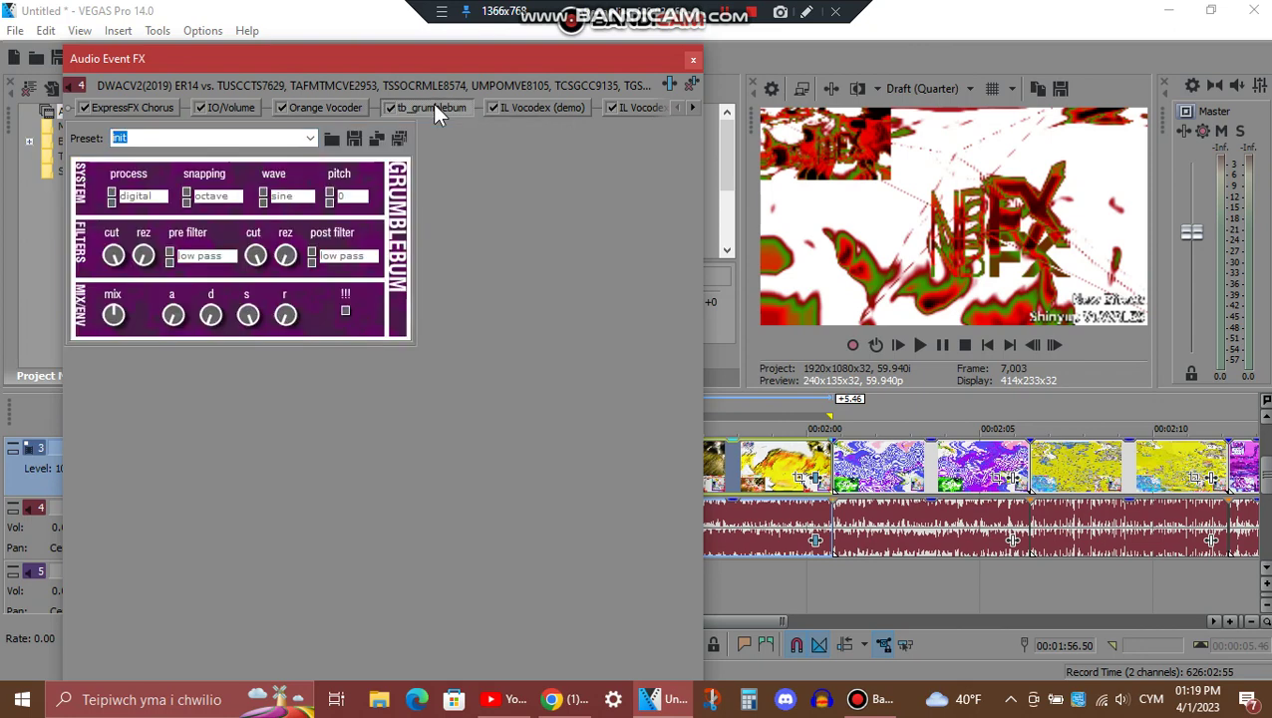
left_click(162, 196)
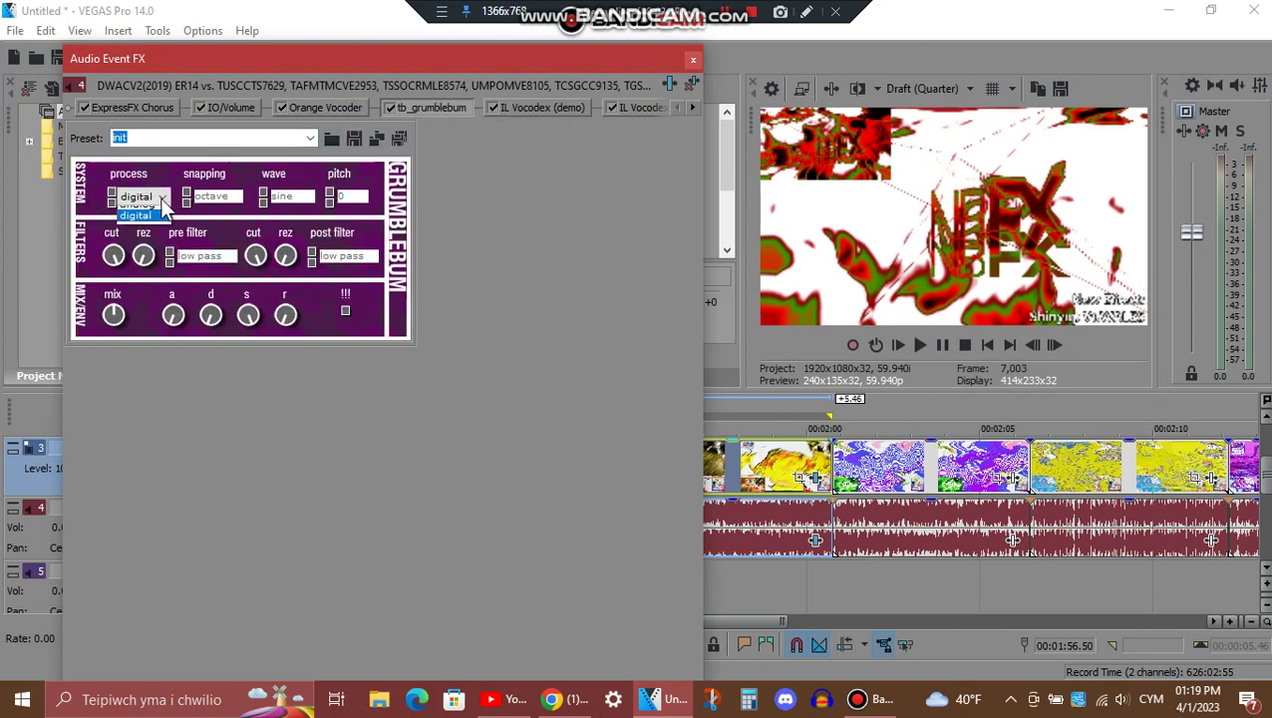
Step: Review the Chord, Autovocoding and Stereo interlacing presets of the three IL Vocodex effects, and close the audio effects window
left_click(543, 110)
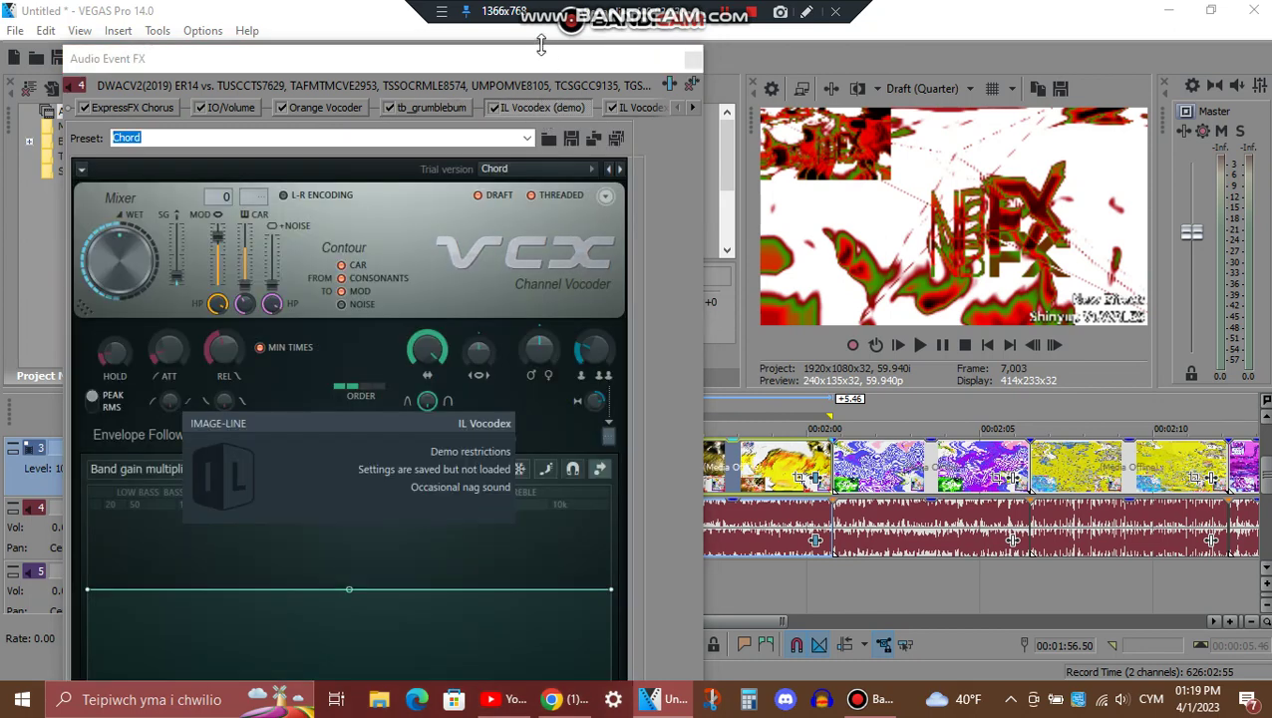
left_click_drag(541, 45, 533, 88)
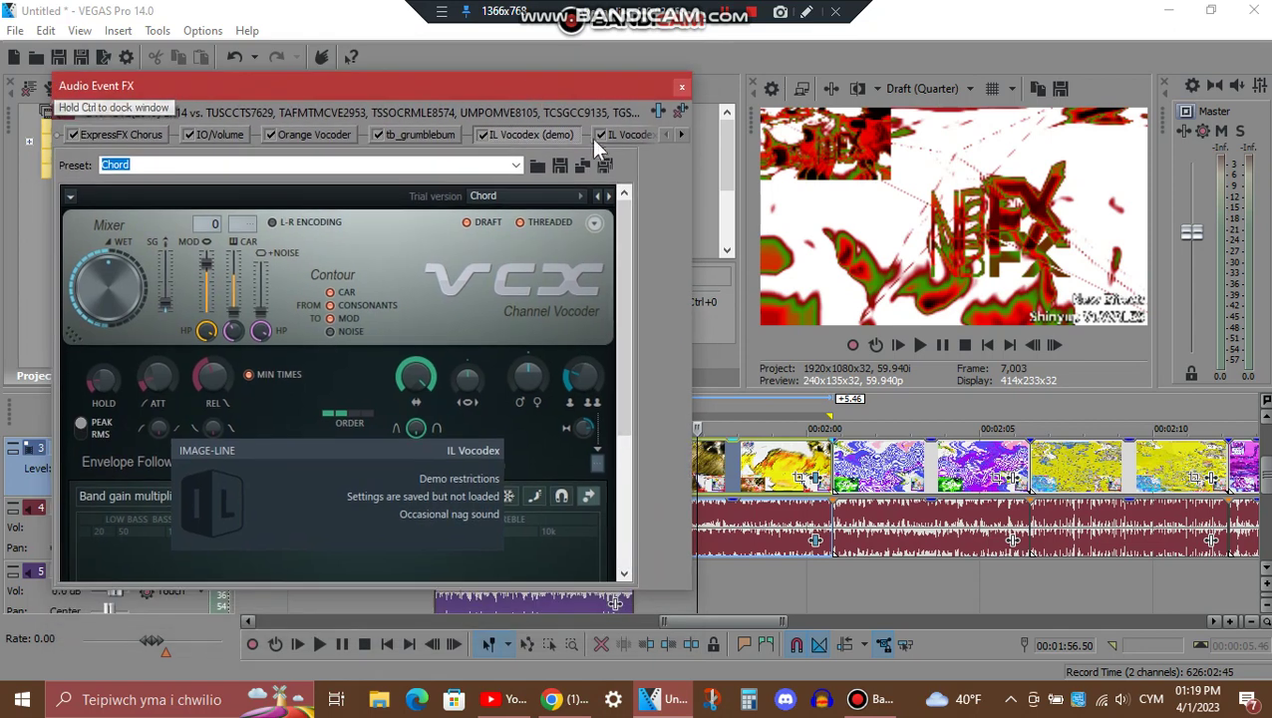
left_click_drag(622, 240, 621, 431)
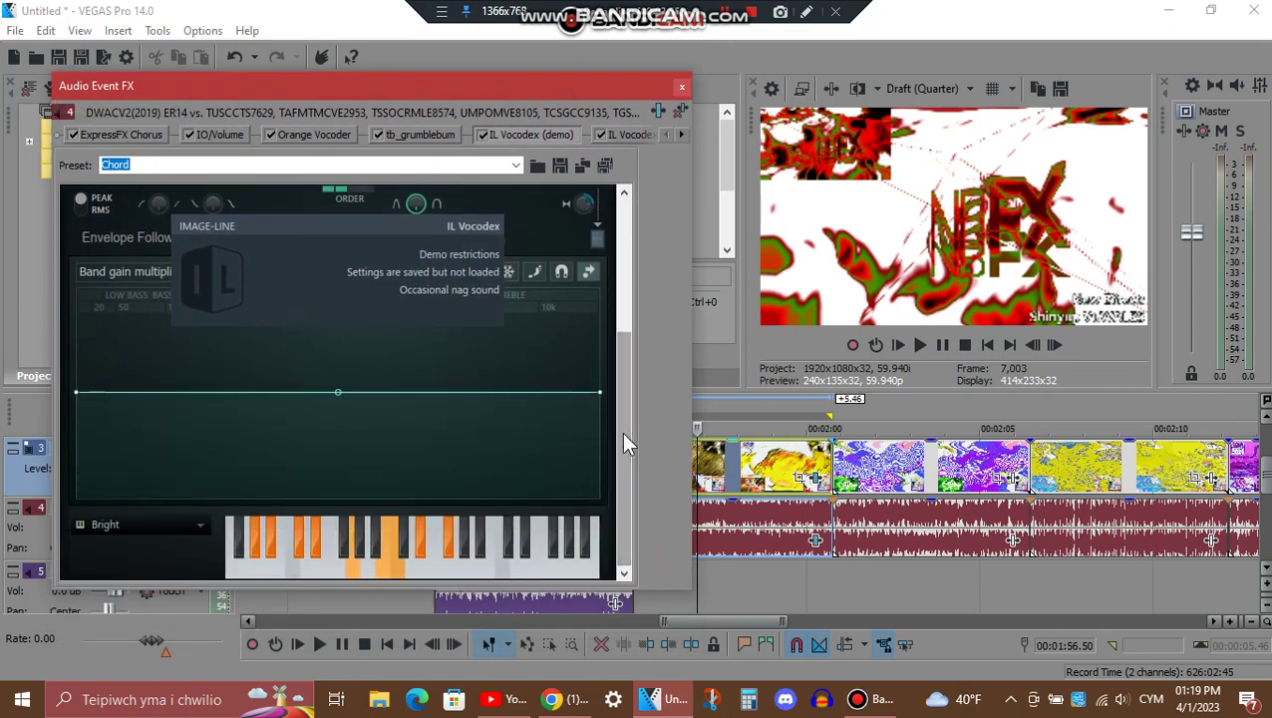
left_click(680, 134)
left_click(680, 134)
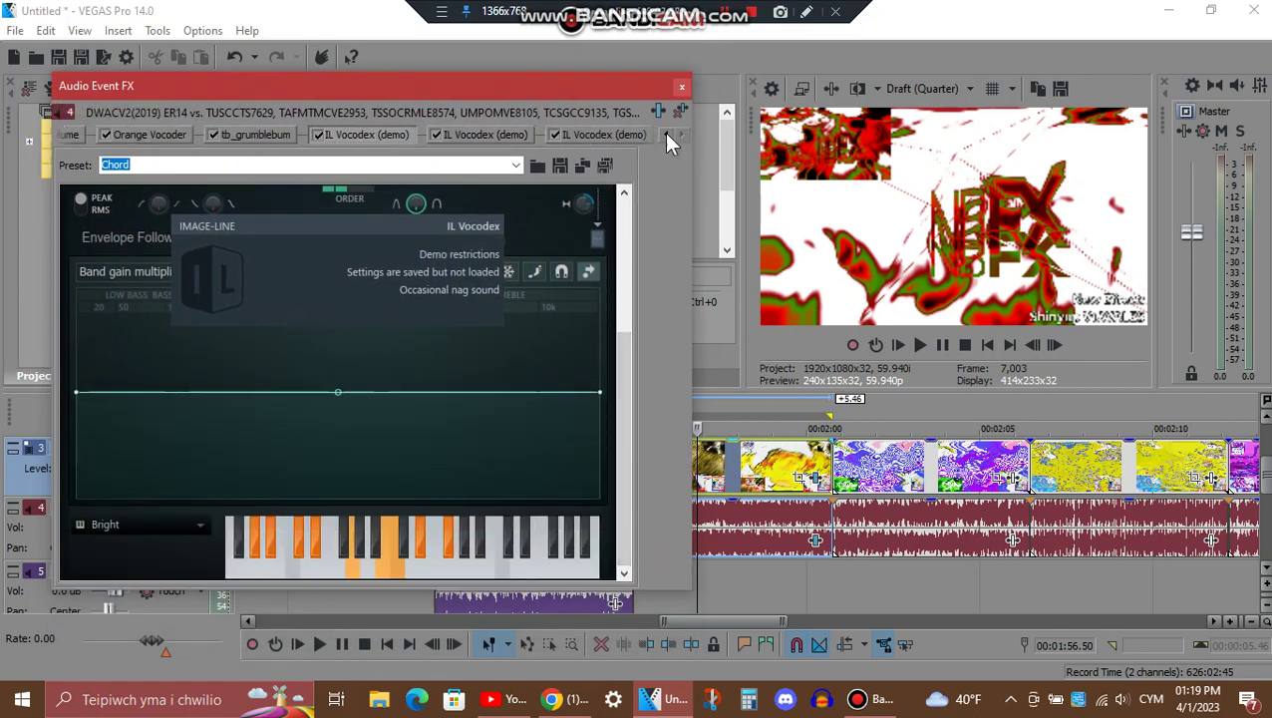
left_click(497, 133)
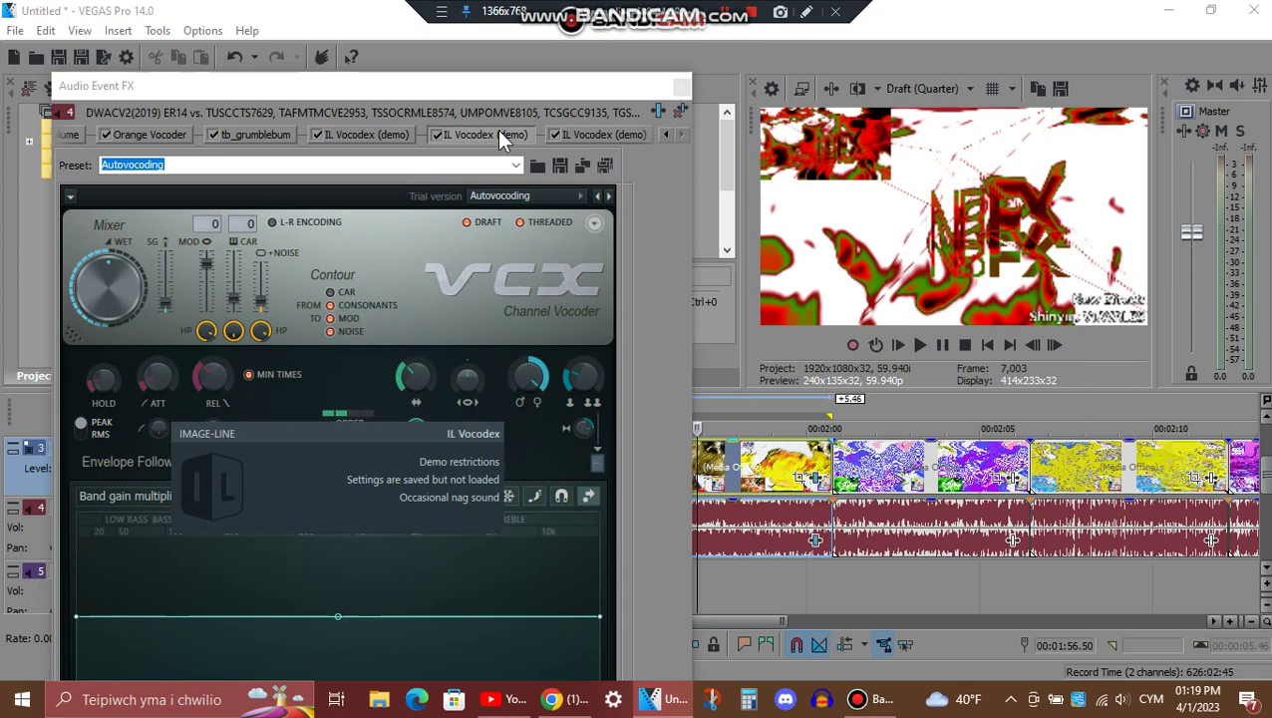
left_click(606, 134)
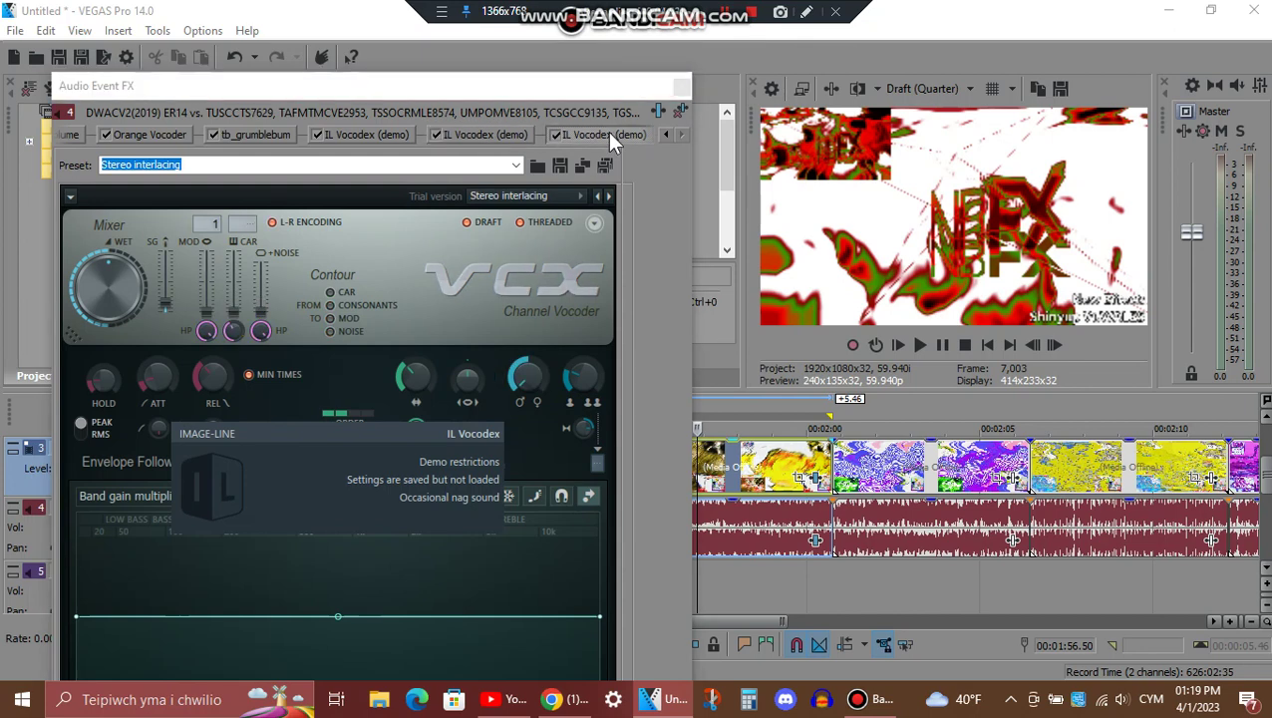
left_click(677, 87)
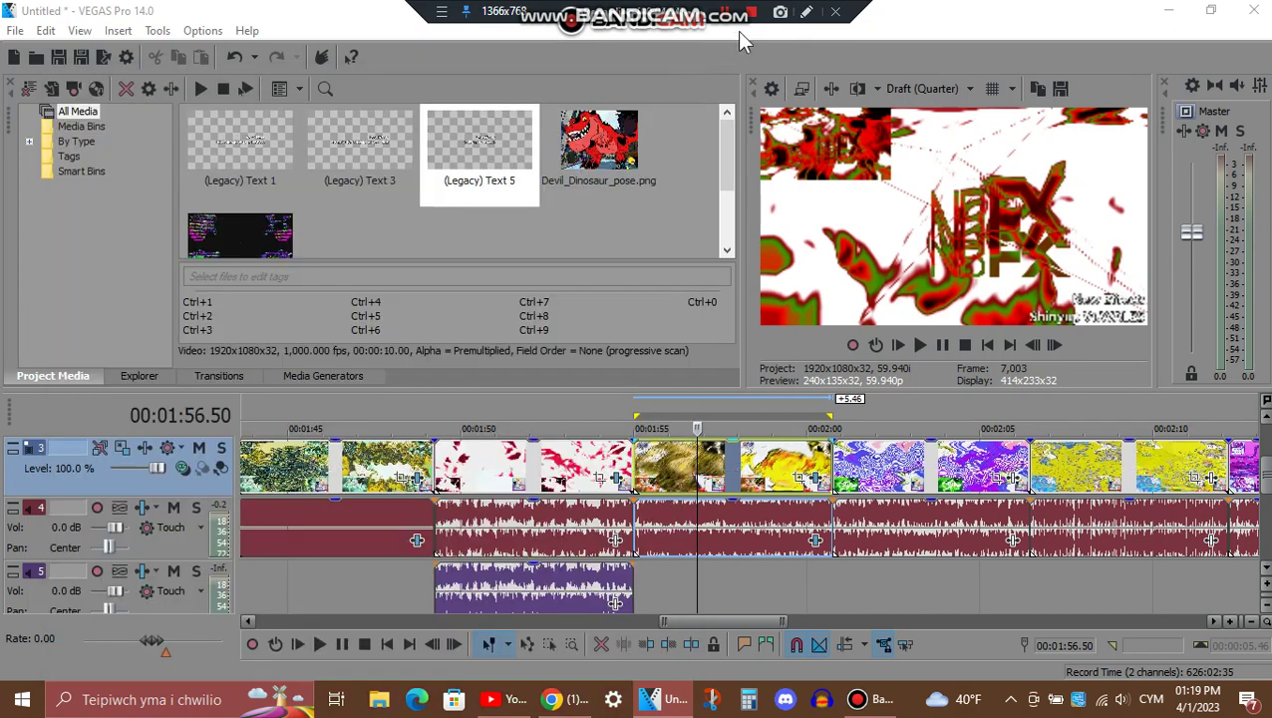